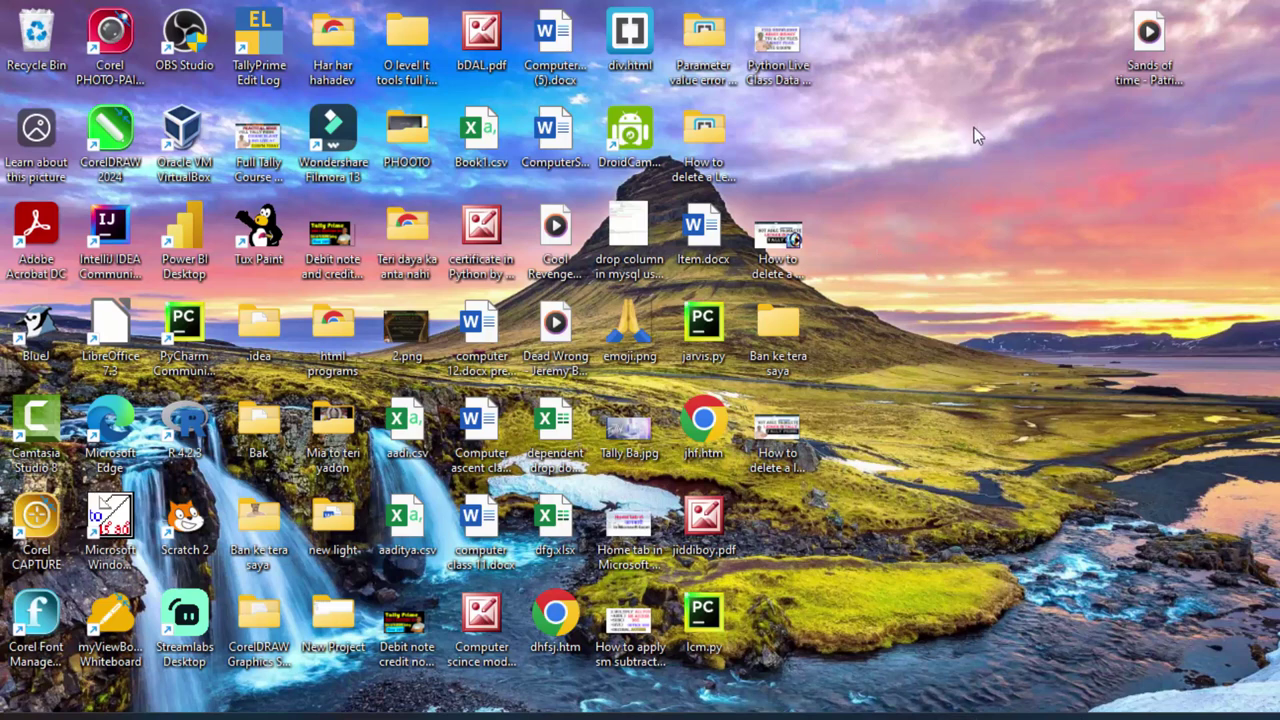
Refresh the Windows desktop from its right-click menu.
right_click(993, 218)
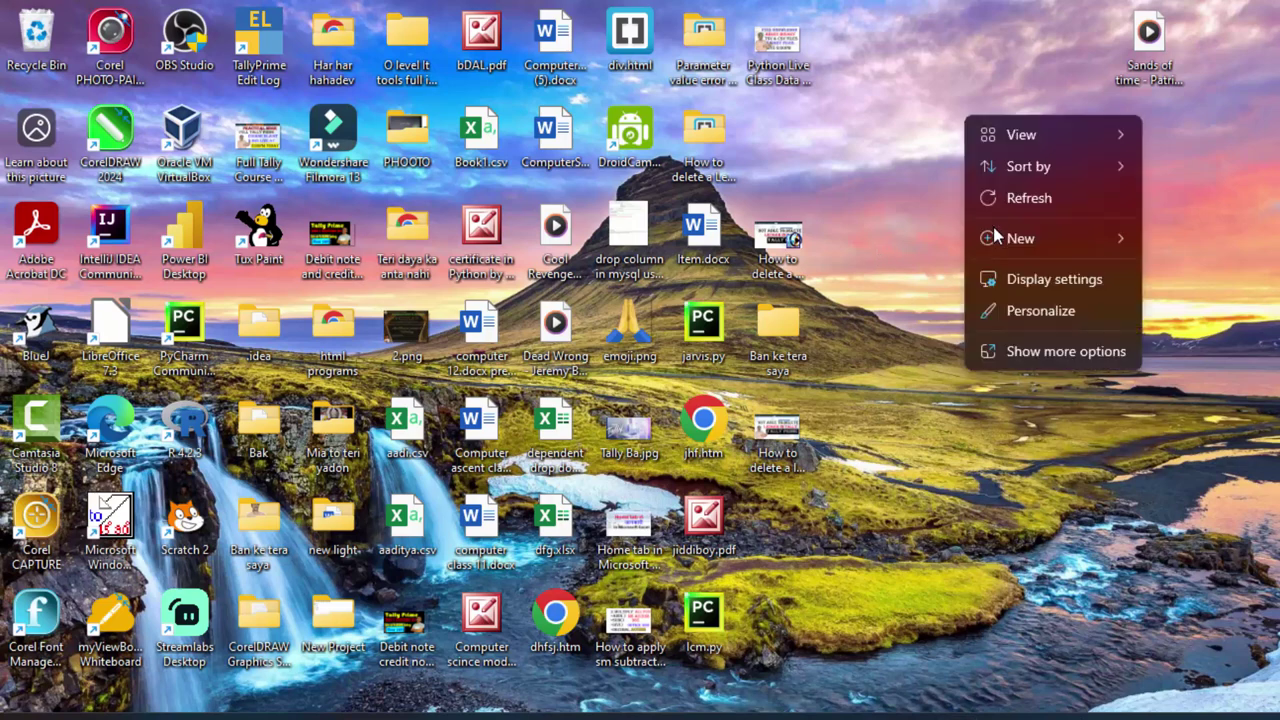
left_click(1101, 200)
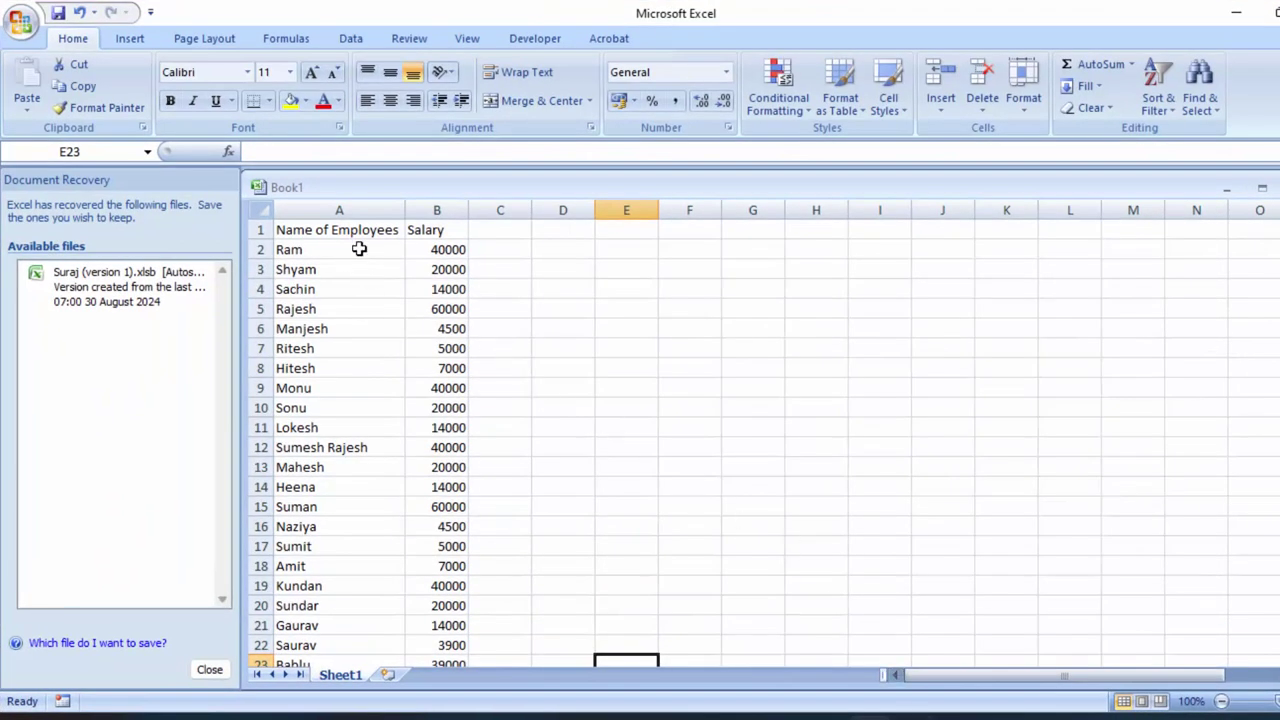
Apply All Borders to the employee salary table A1:B23.
left_click_drag(359, 236, 466, 612)
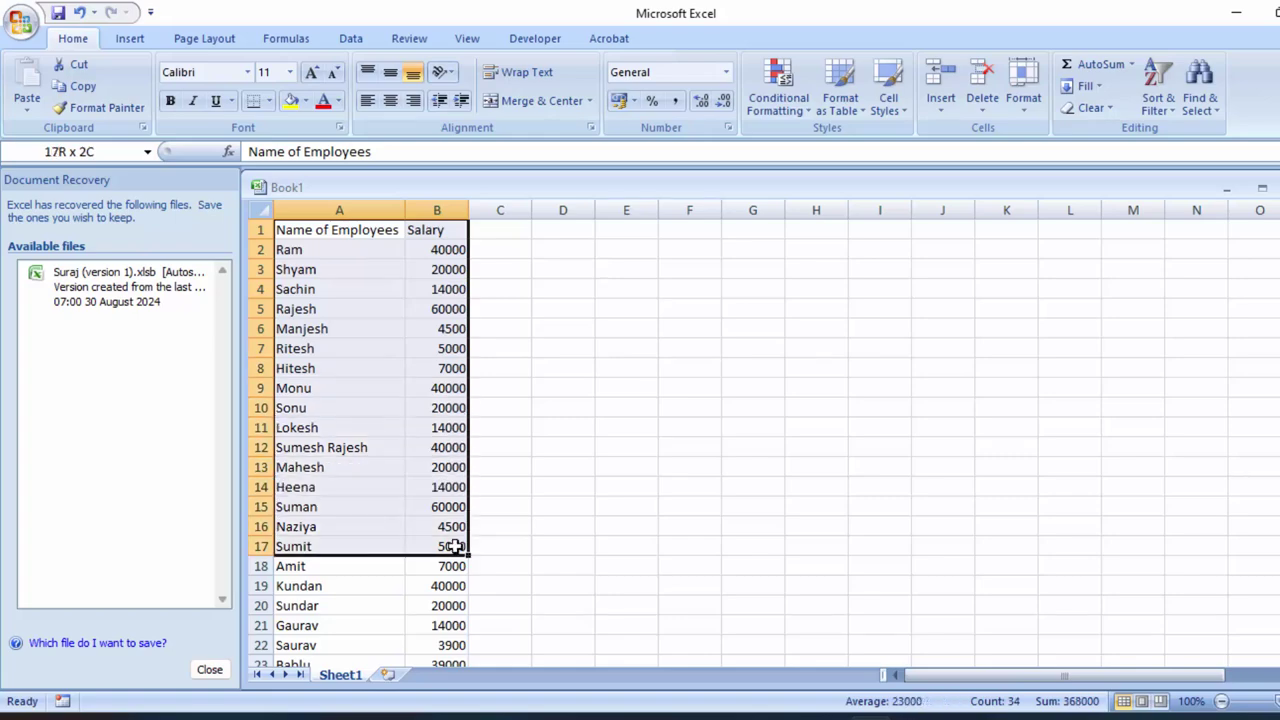
left_click_drag(466, 612, 468, 610)
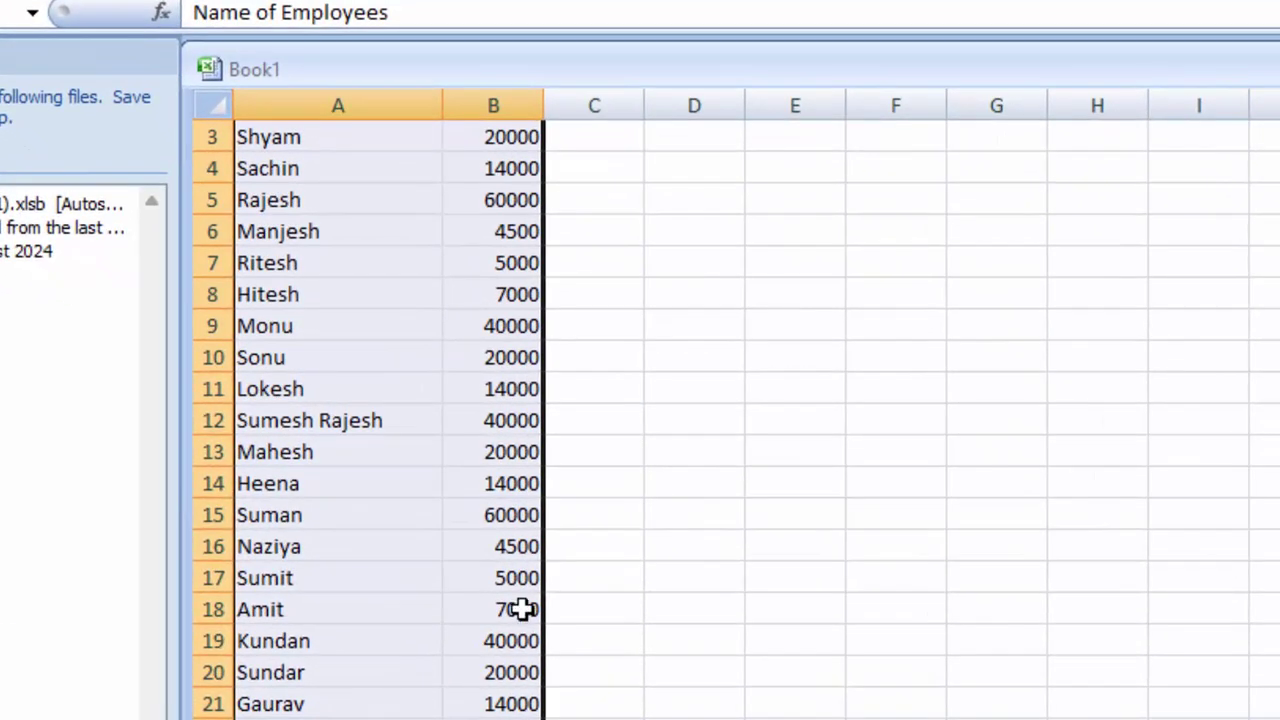
key("alt+h")
key("b")
key("a")
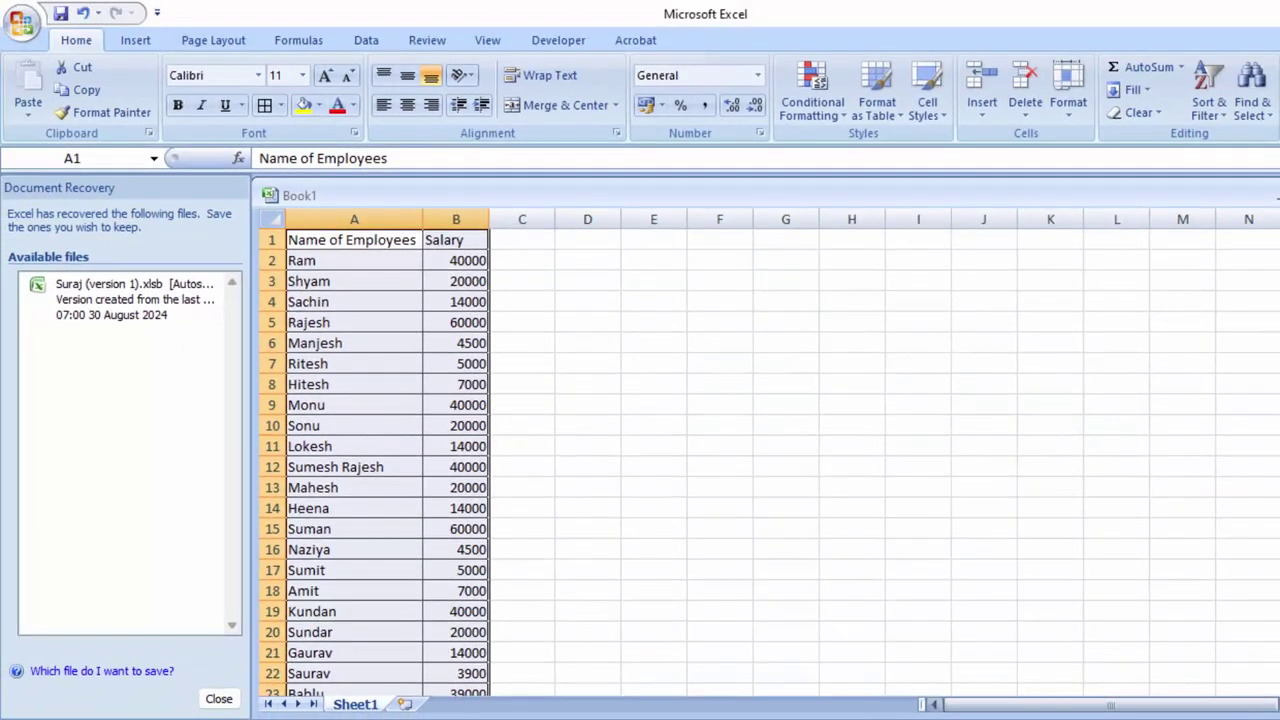
Fill the header cells A1:B1 yellow.
scroll(479, 303, "up", 1)
scroll(479, 303, "up", 1)
scroll(479, 303, "up", 1)
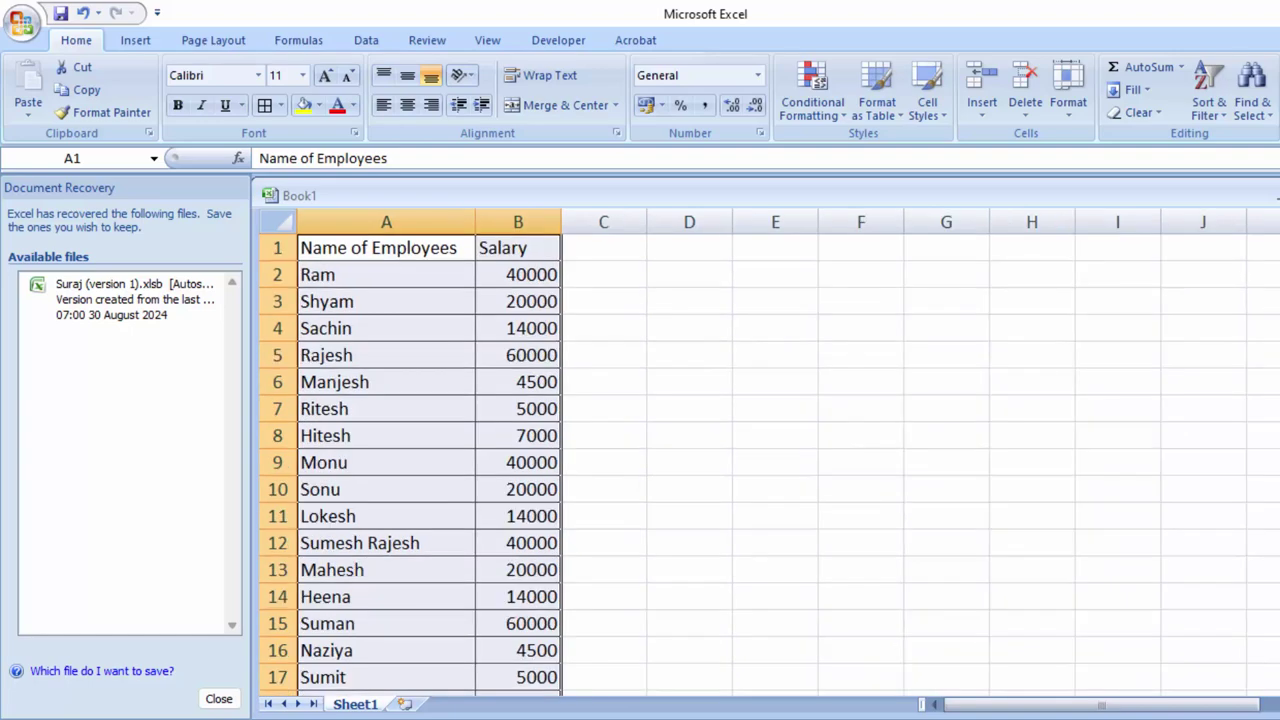
left_click_drag(448, 247, 526, 245)
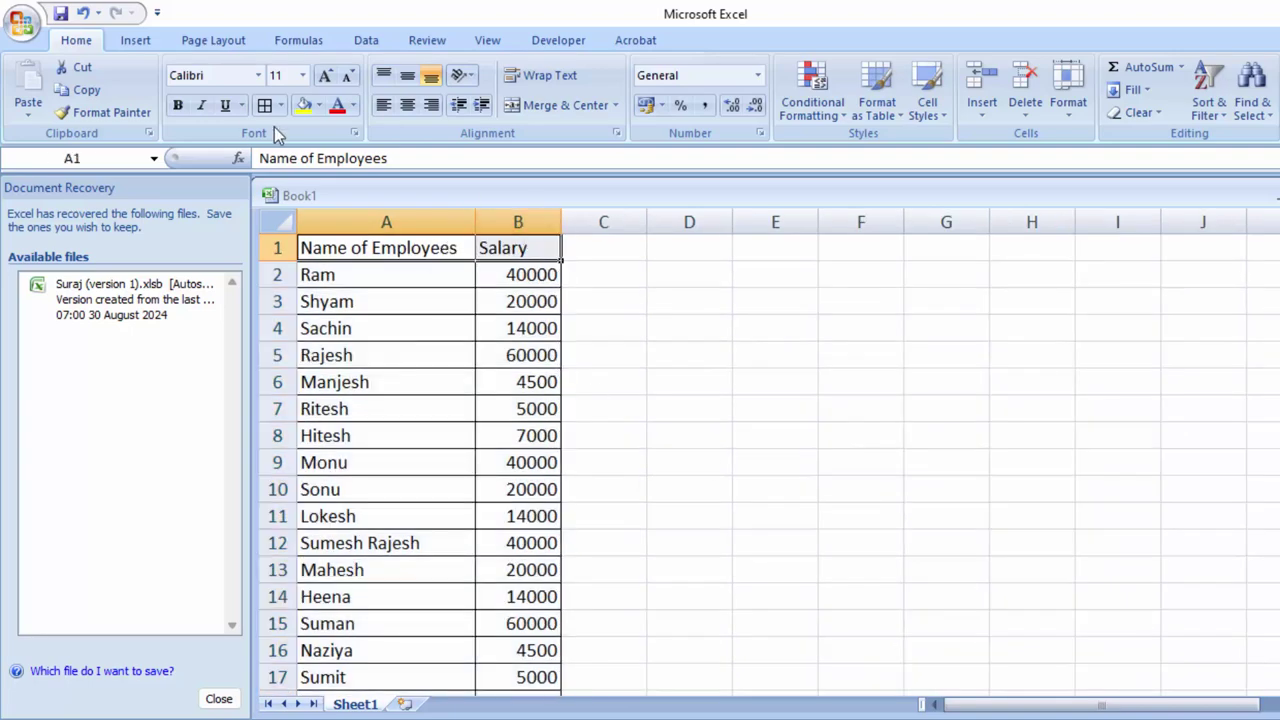
left_click(305, 106)
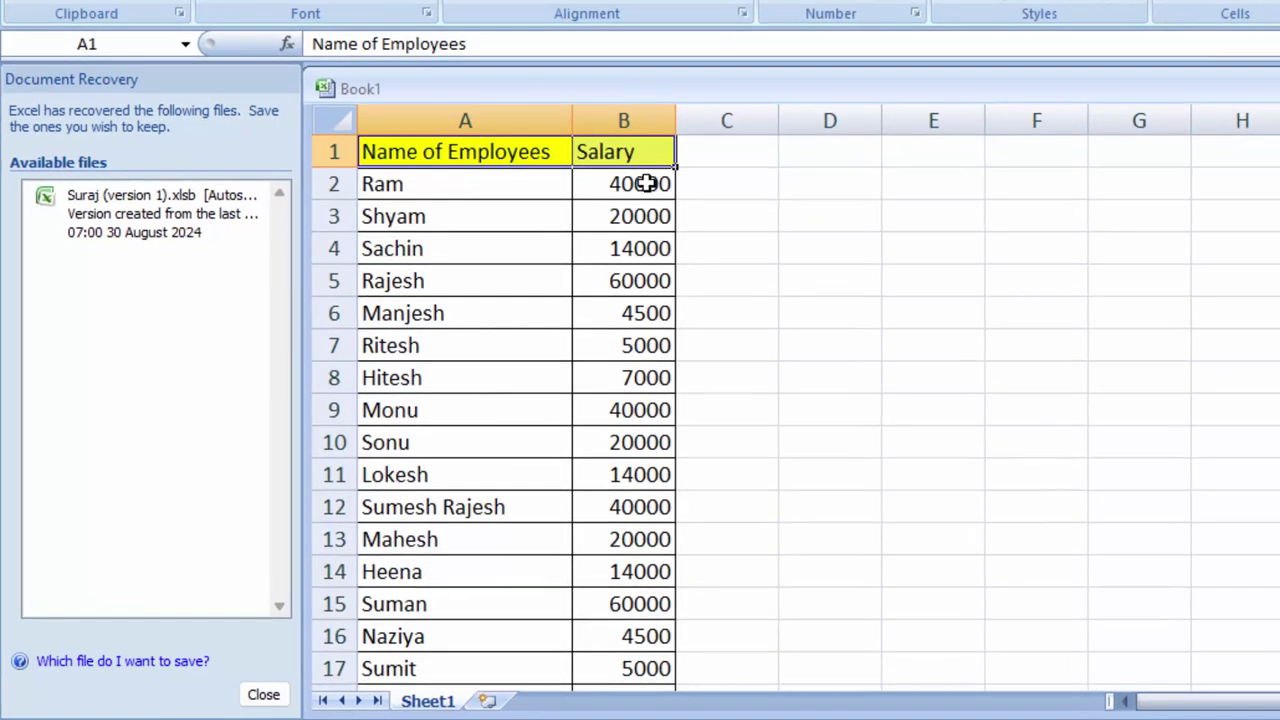
Format salaries B2:B23 as rupee Currency with two decimals.
left_click(632, 192)
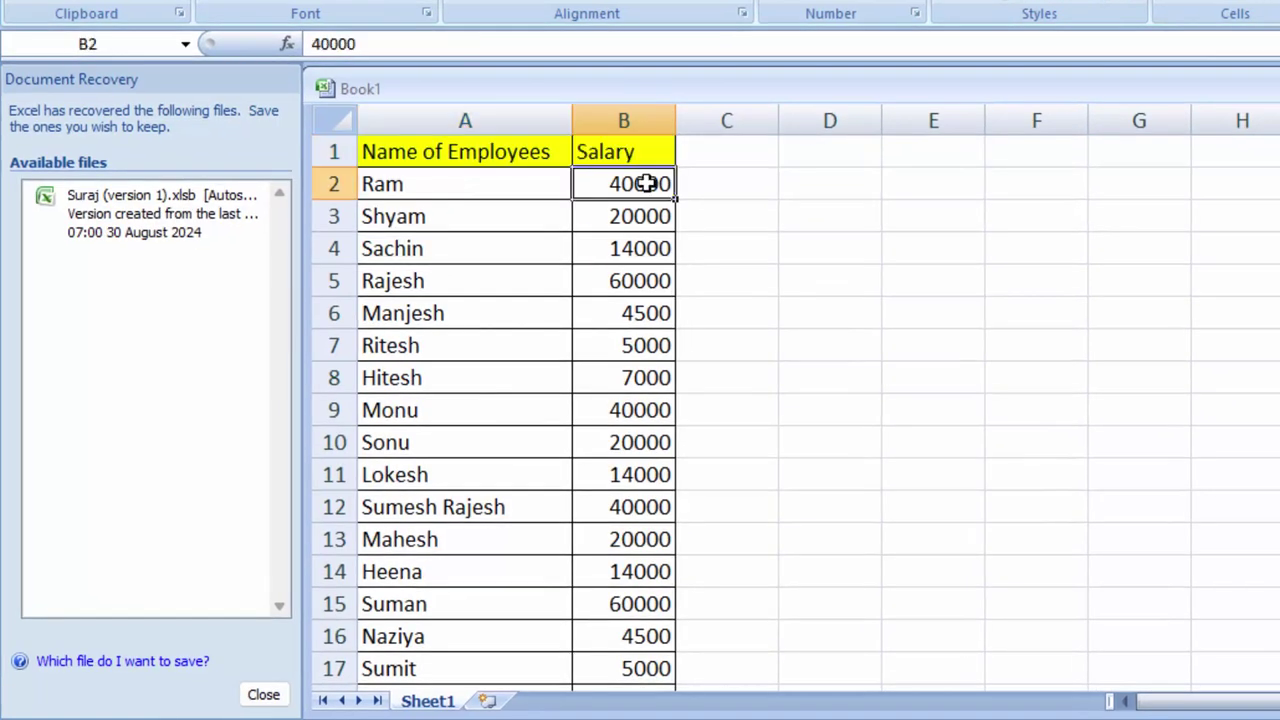
left_click_drag(660, 184, 660, 690)
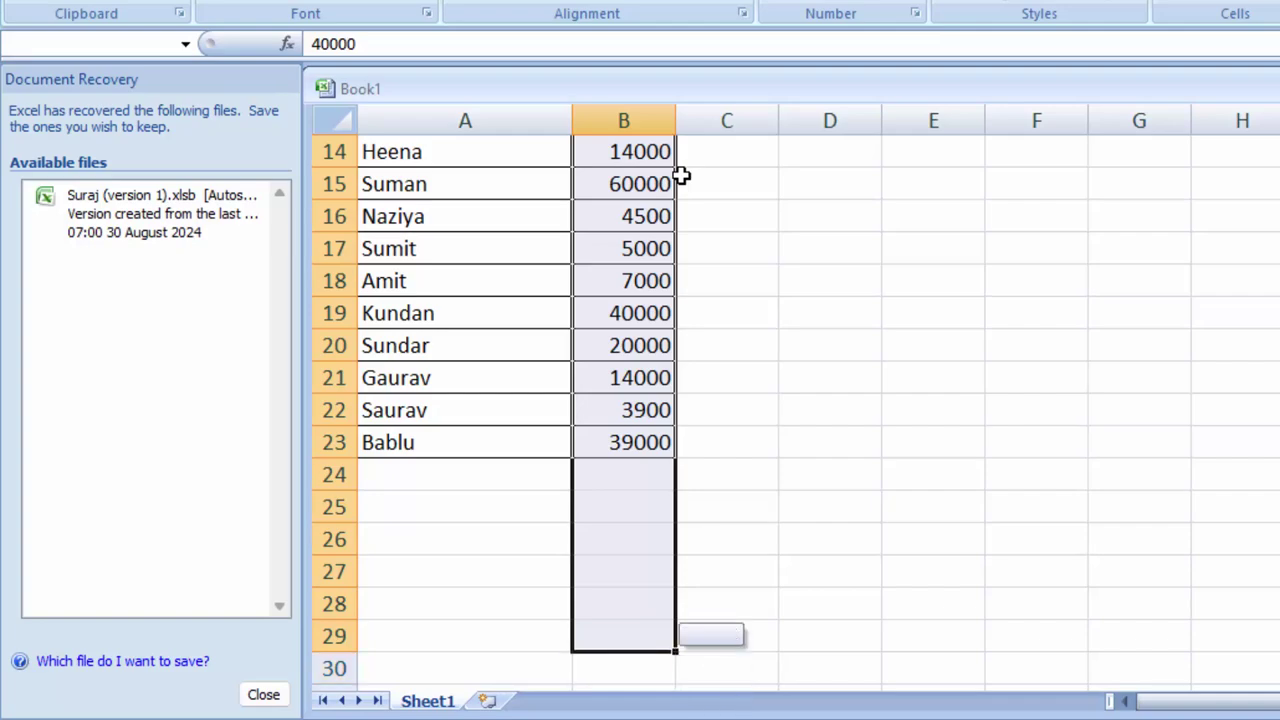
left_click_drag(660, 685, 660, 457)
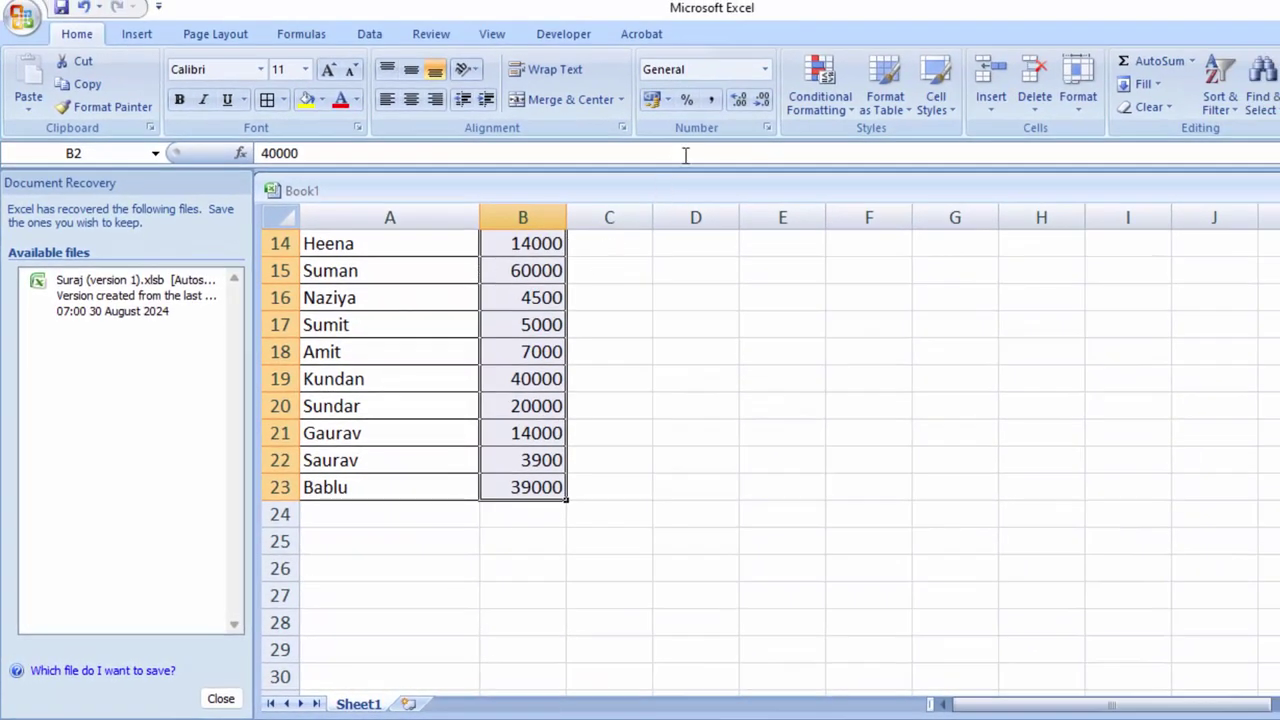
left_click(763, 70)
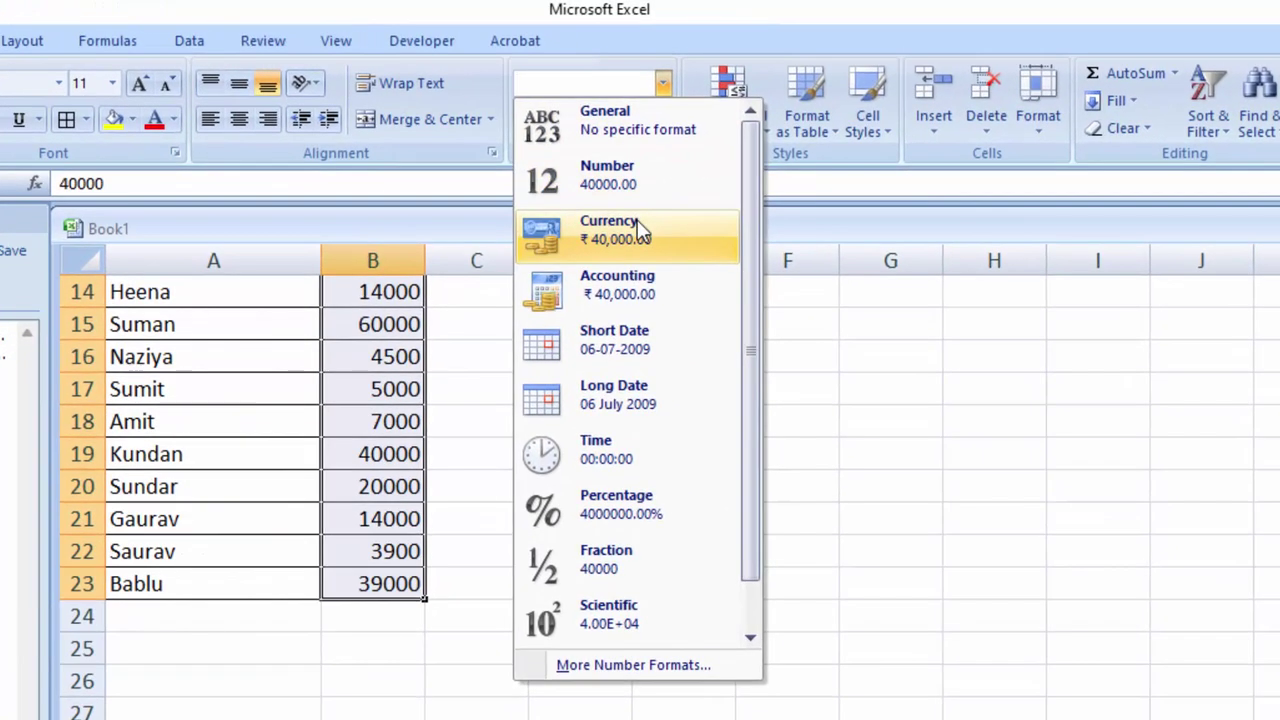
left_click(718, 190)
scroll(530, 410, "up", 4)
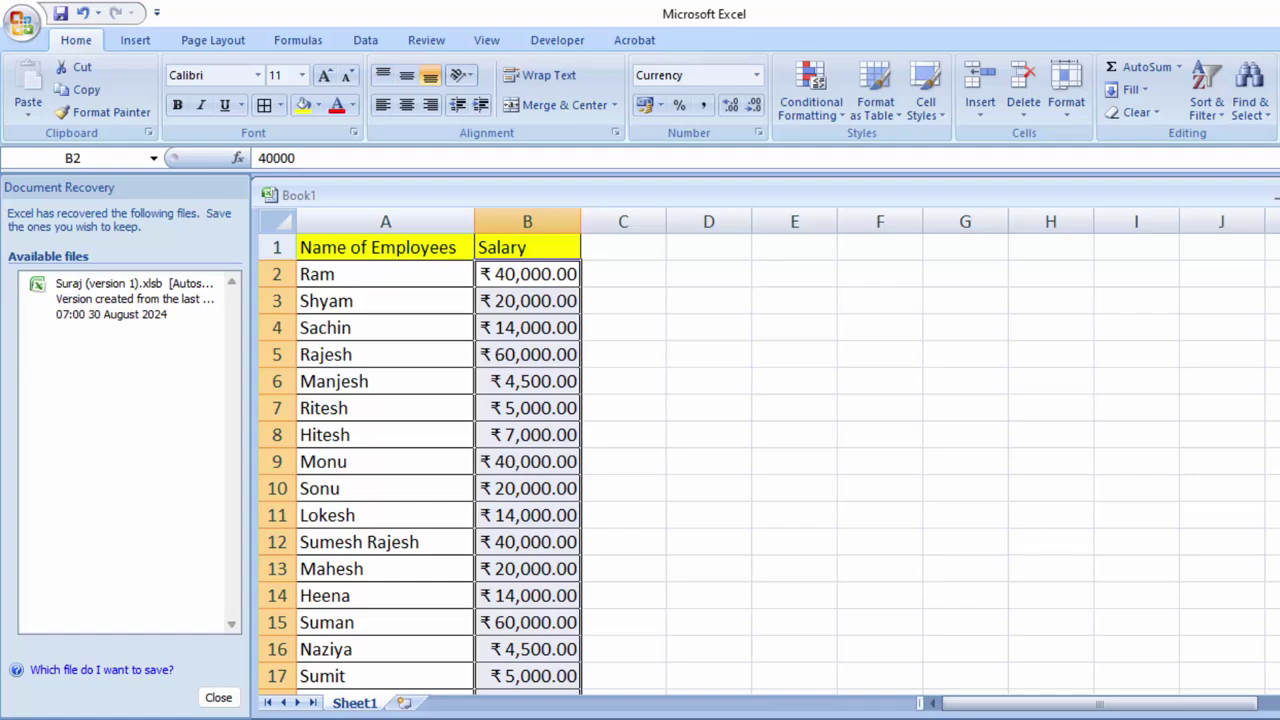
Enter 5500 in C2 and format it as Currency so it shows ₹ 5,500.00.
left_click(635, 268)
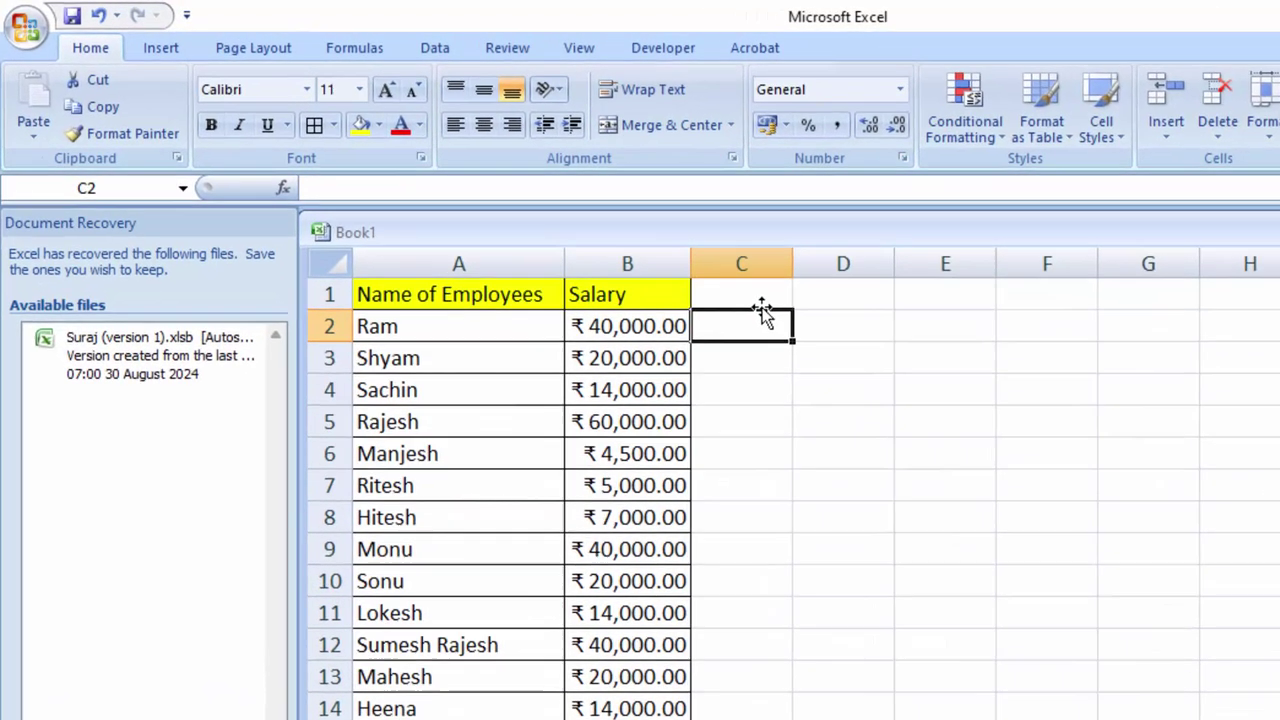
type("5500")
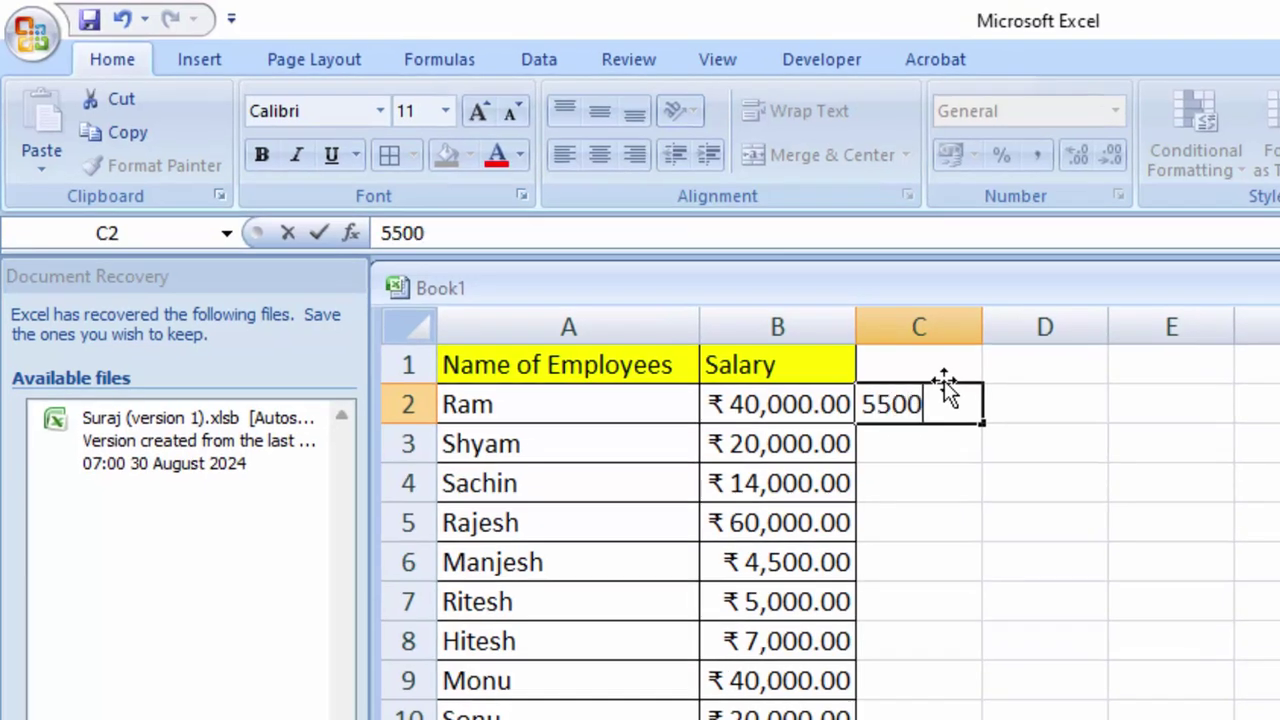
left_click(965, 515)
left_click(920, 404)
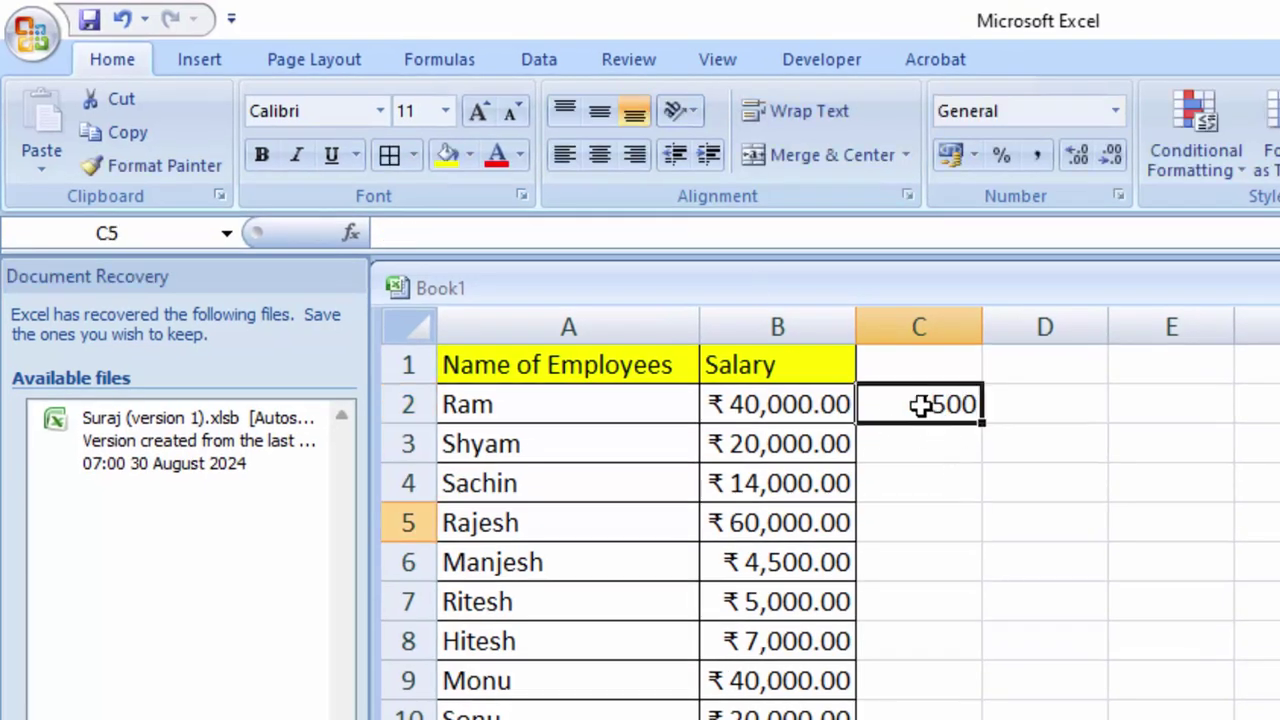
left_click(1115, 110)
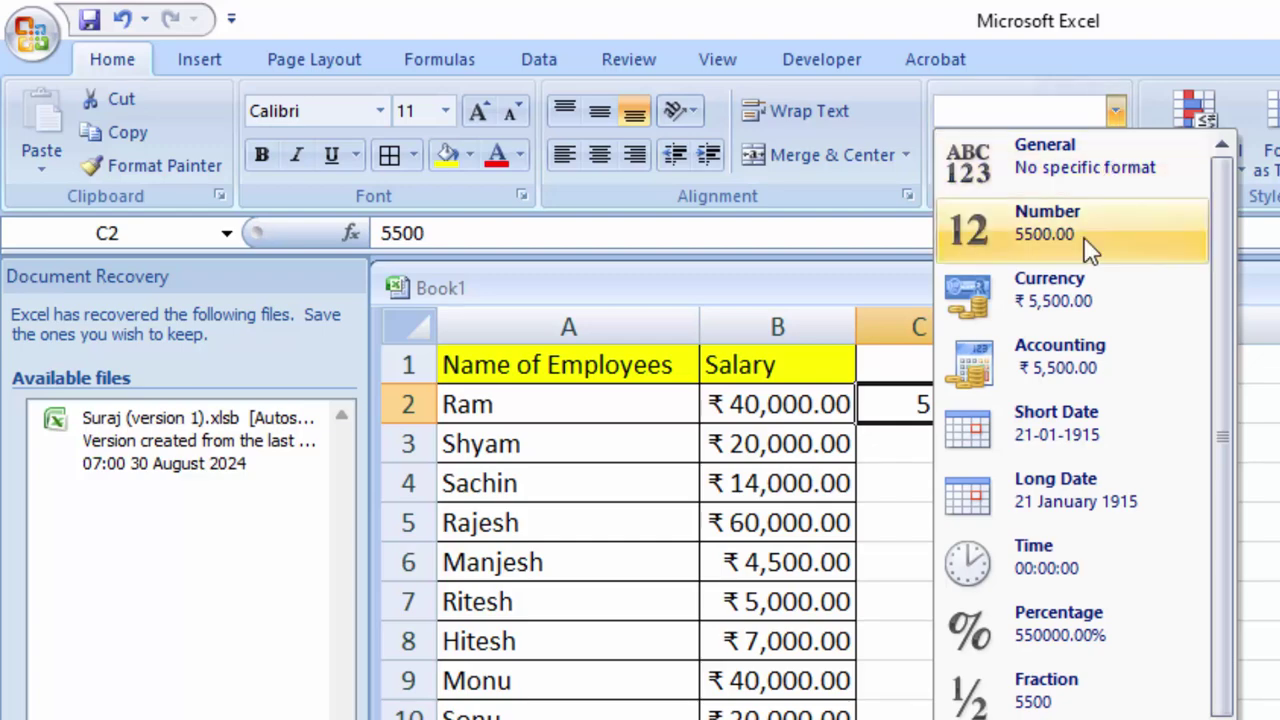
left_click(1068, 300)
left_click(895, 522)
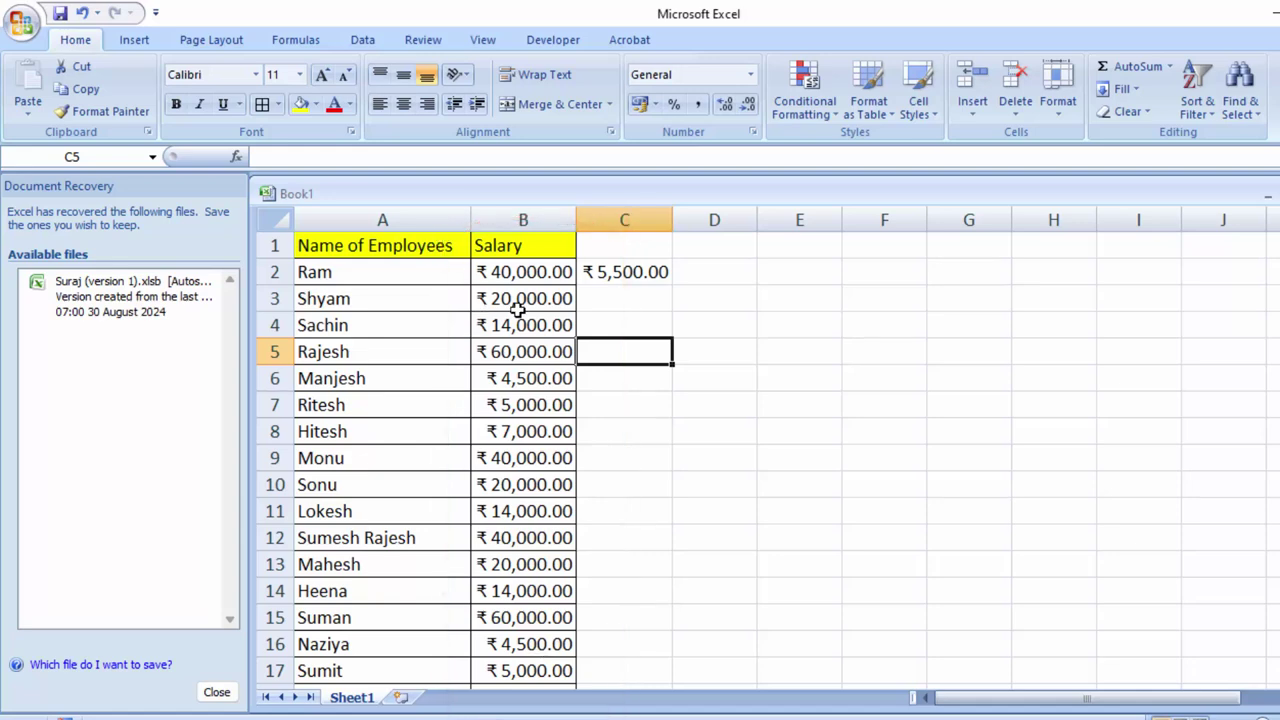
left_click(566, 272)
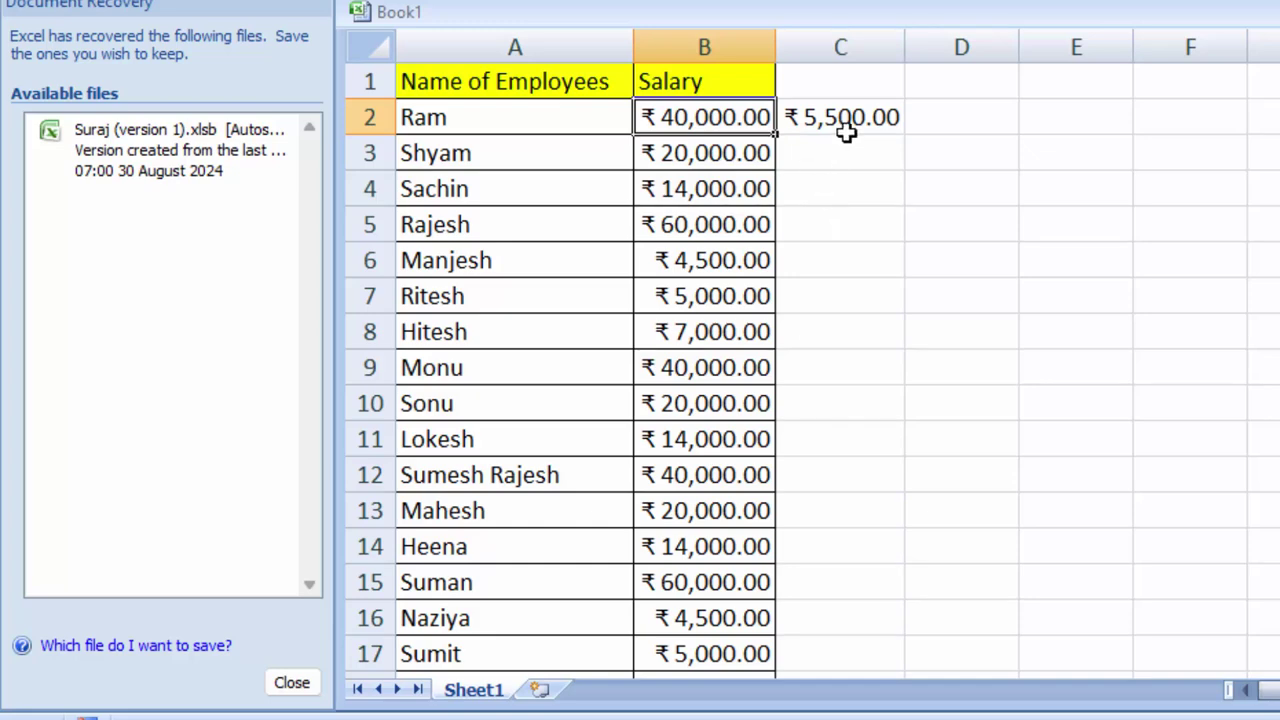
Copy the ₹ 5,500.00 amount from C2 and select the salary cells B2:B23.
left_click(846, 115)
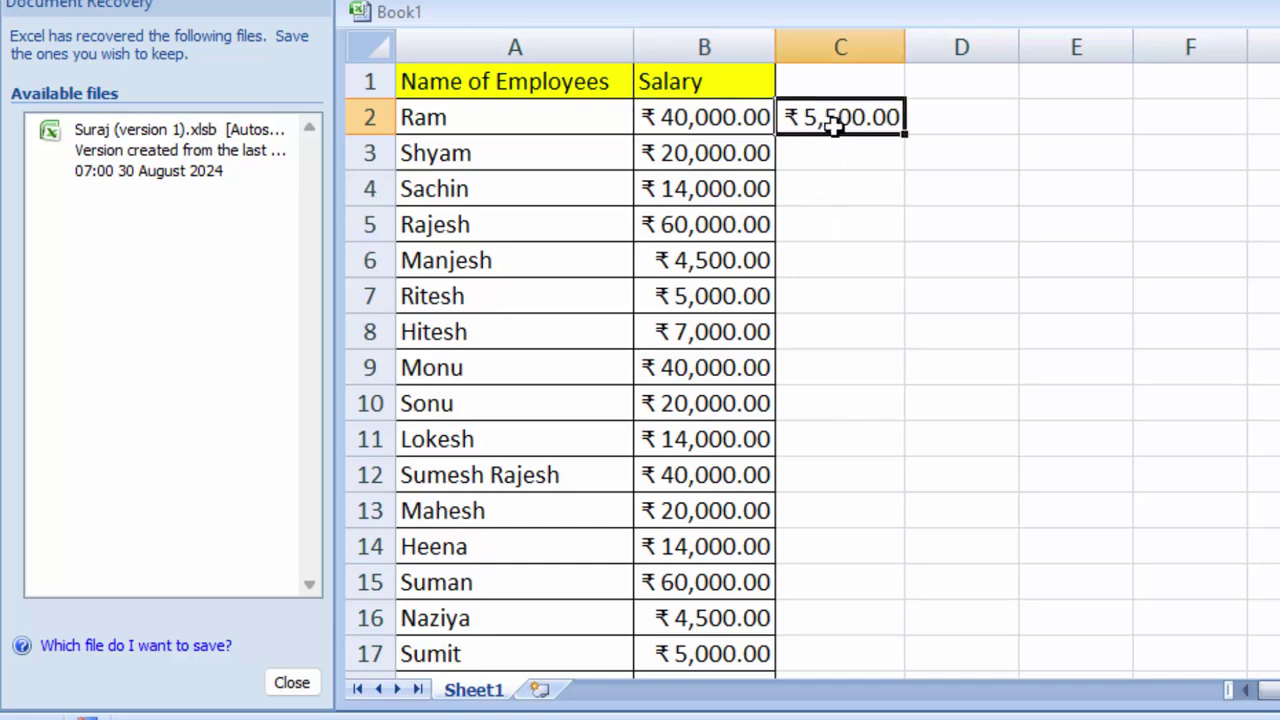
right_click(841, 121)
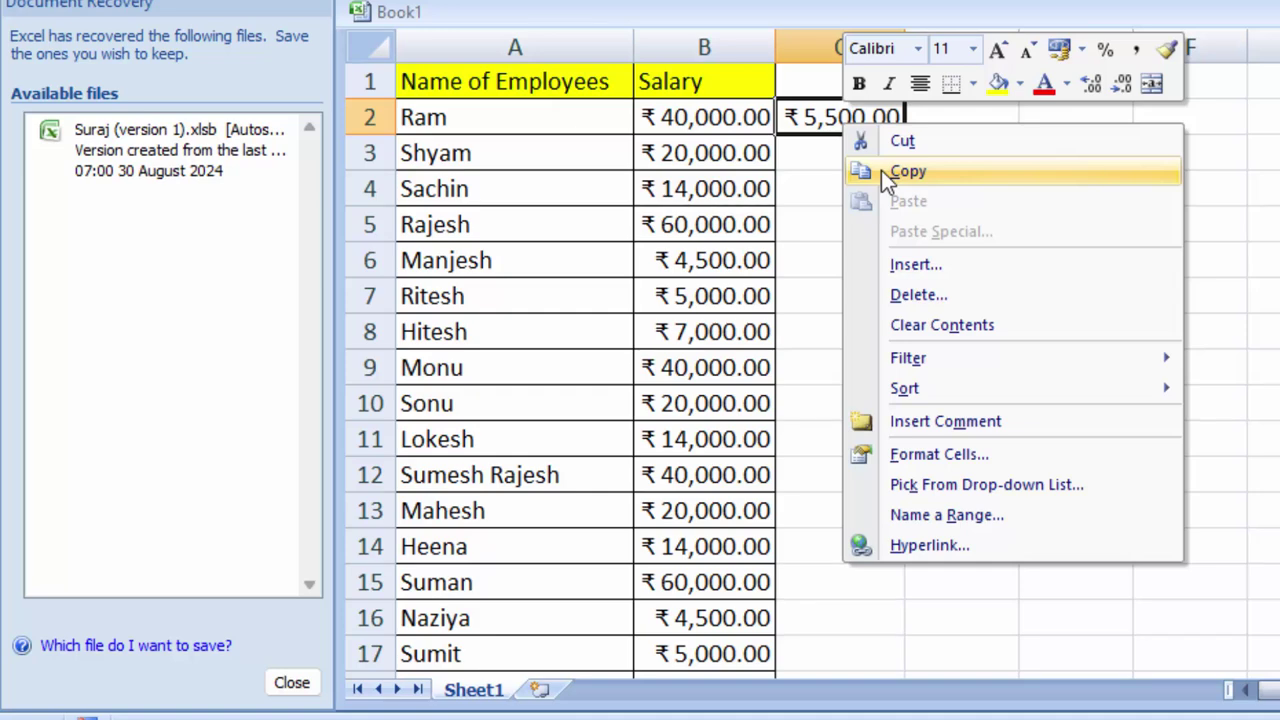
left_click(882, 172)
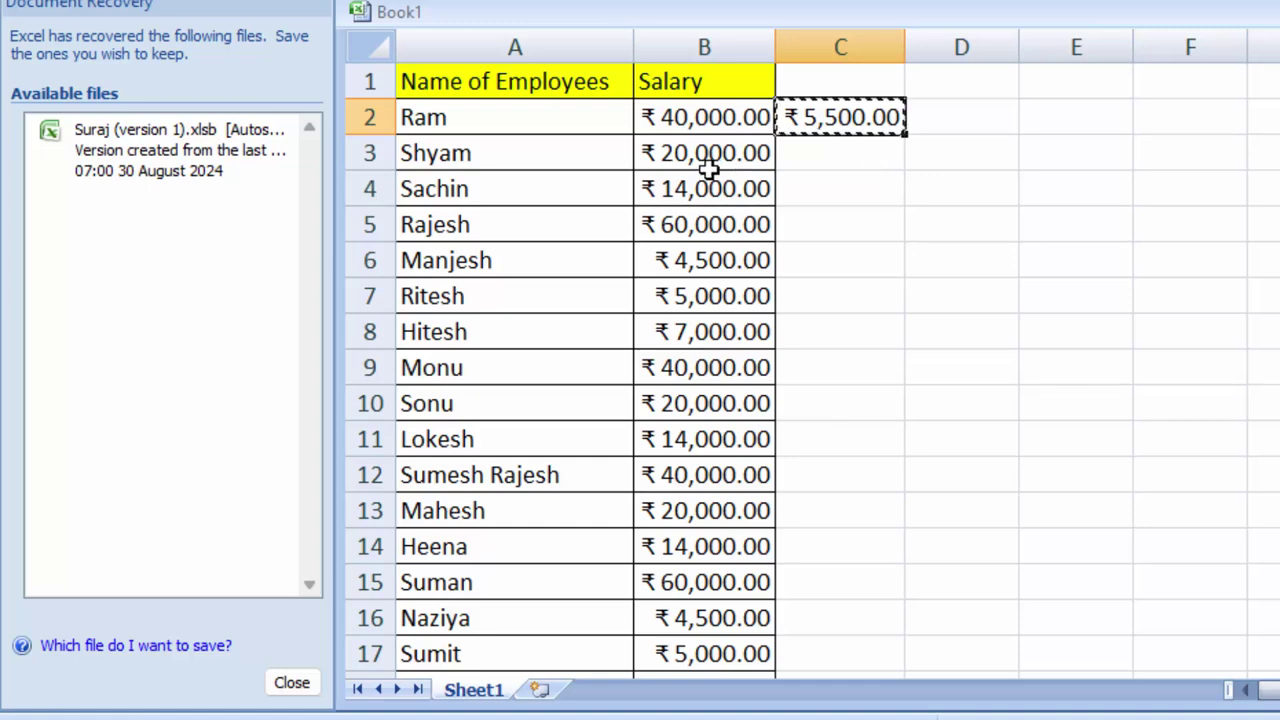
mouse_move(694, 122)
left_mouse_down()
mouse_move(717, 347)
mouse_move(723, 700)
mouse_move(730, 607)
left_mouse_up()
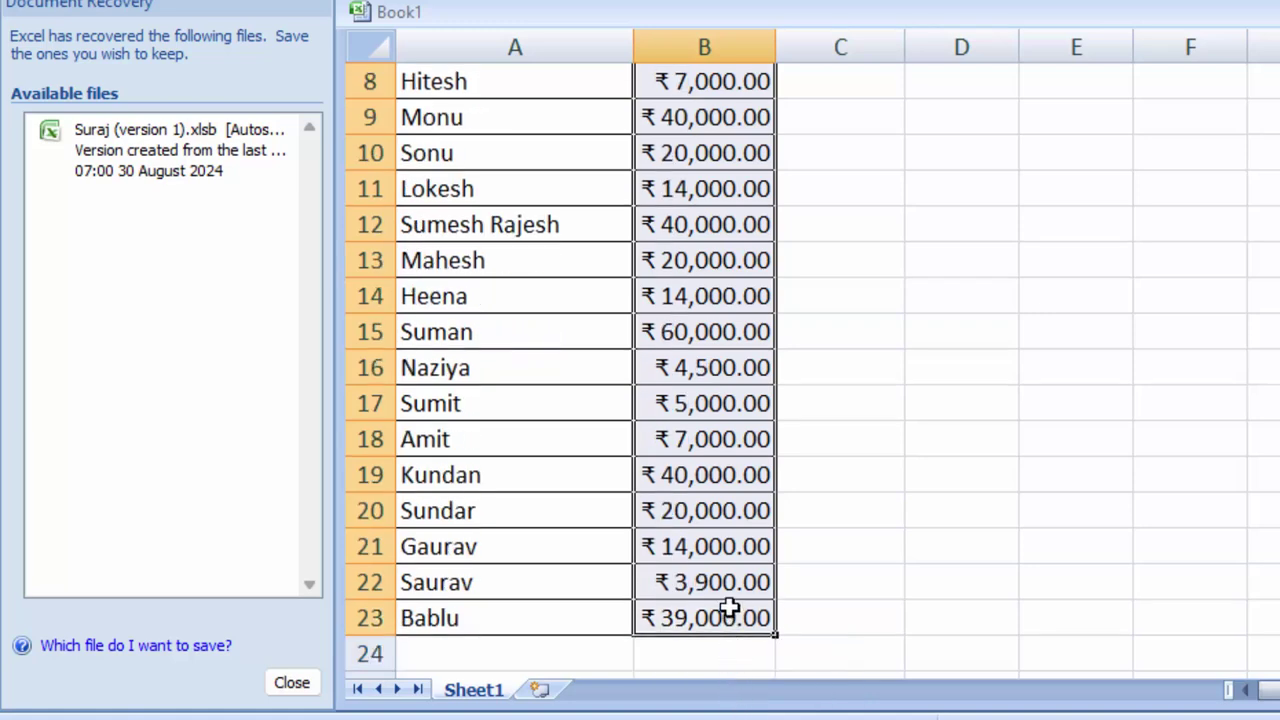
Paste Special the copied 5,500 onto the salaries using the Add operation.
right_click(693, 183)
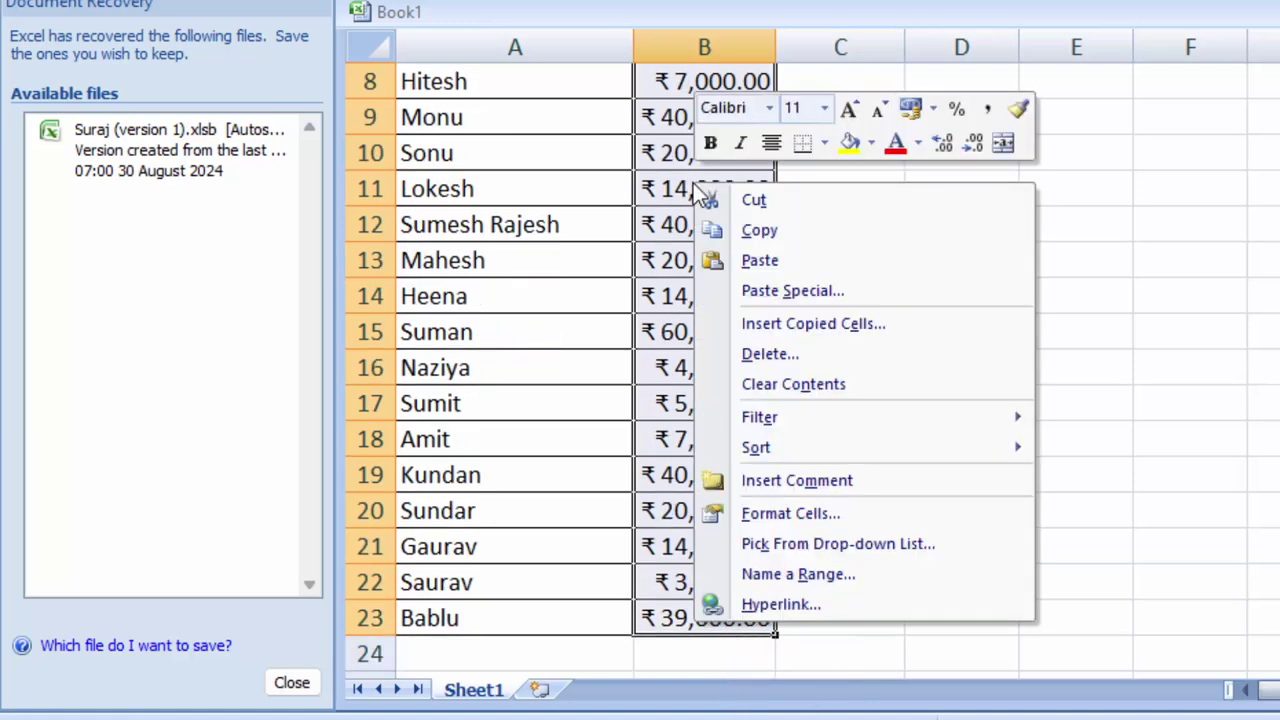
left_click(777, 290)
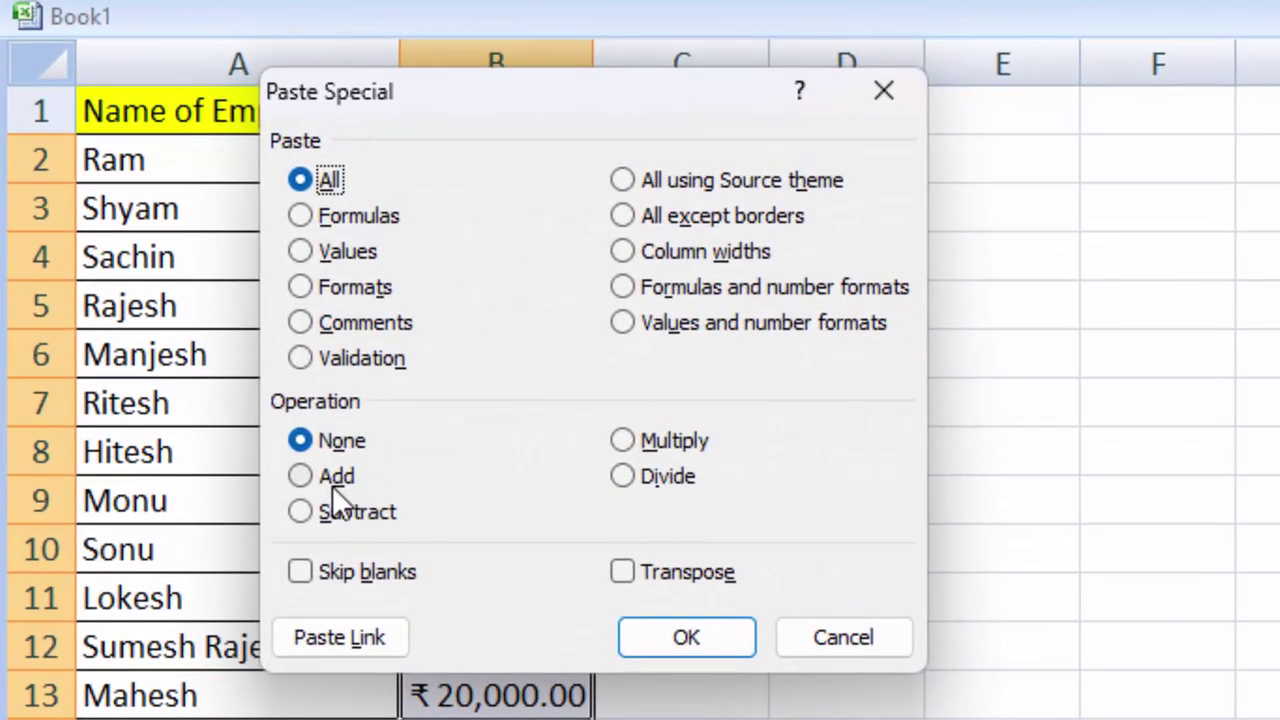
left_click(330, 478)
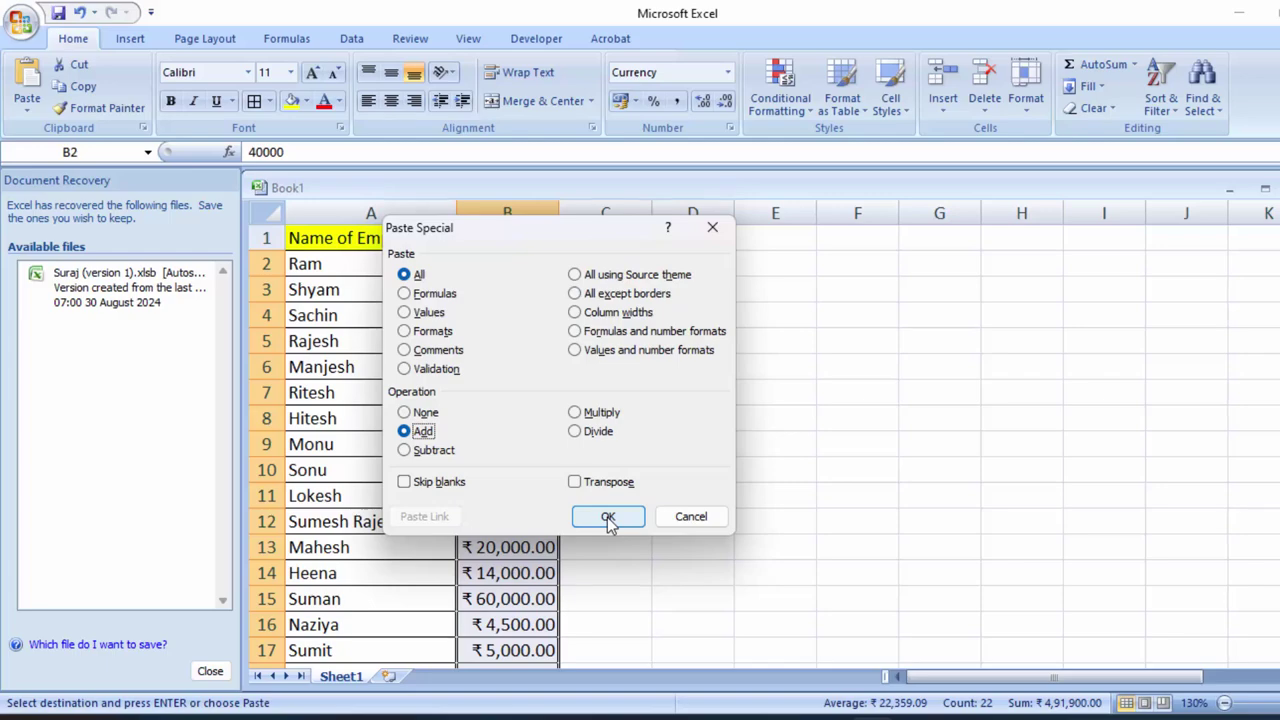
left_click(608, 517)
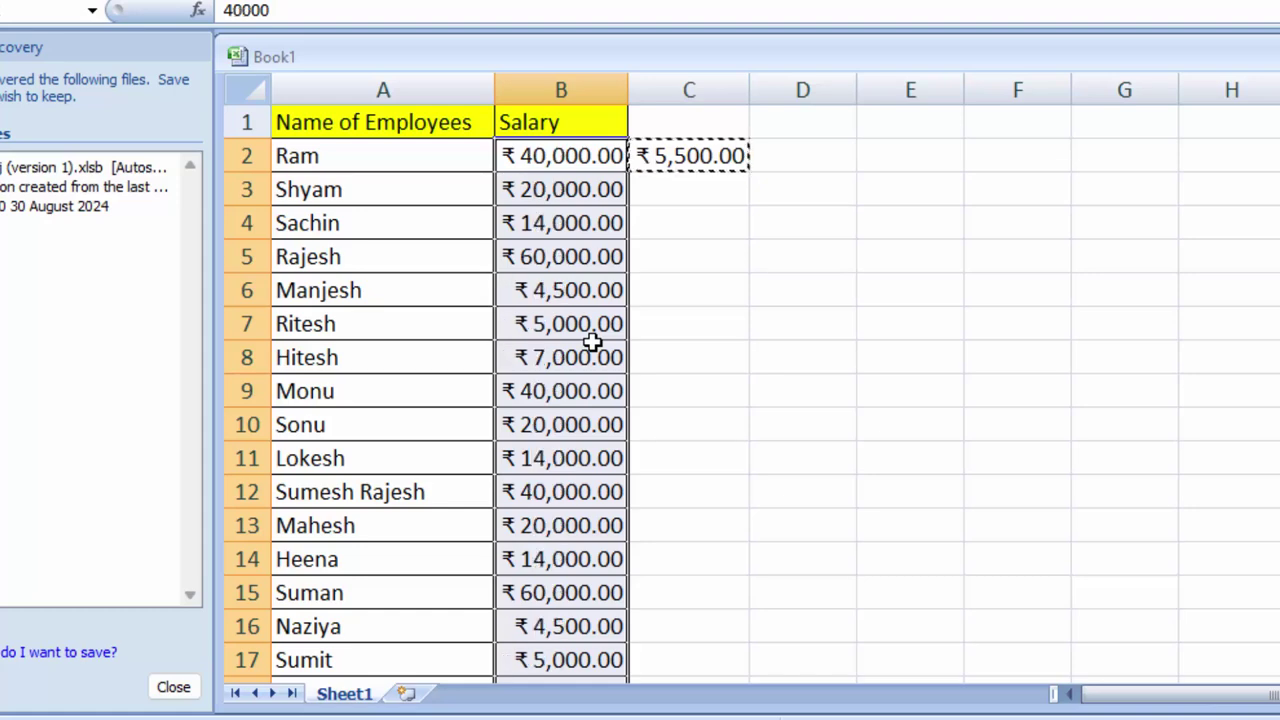
Redo the Add paste so every salary rises by 5,500, B2 reading ₹ 45,500.00.
key("ctrl+y")
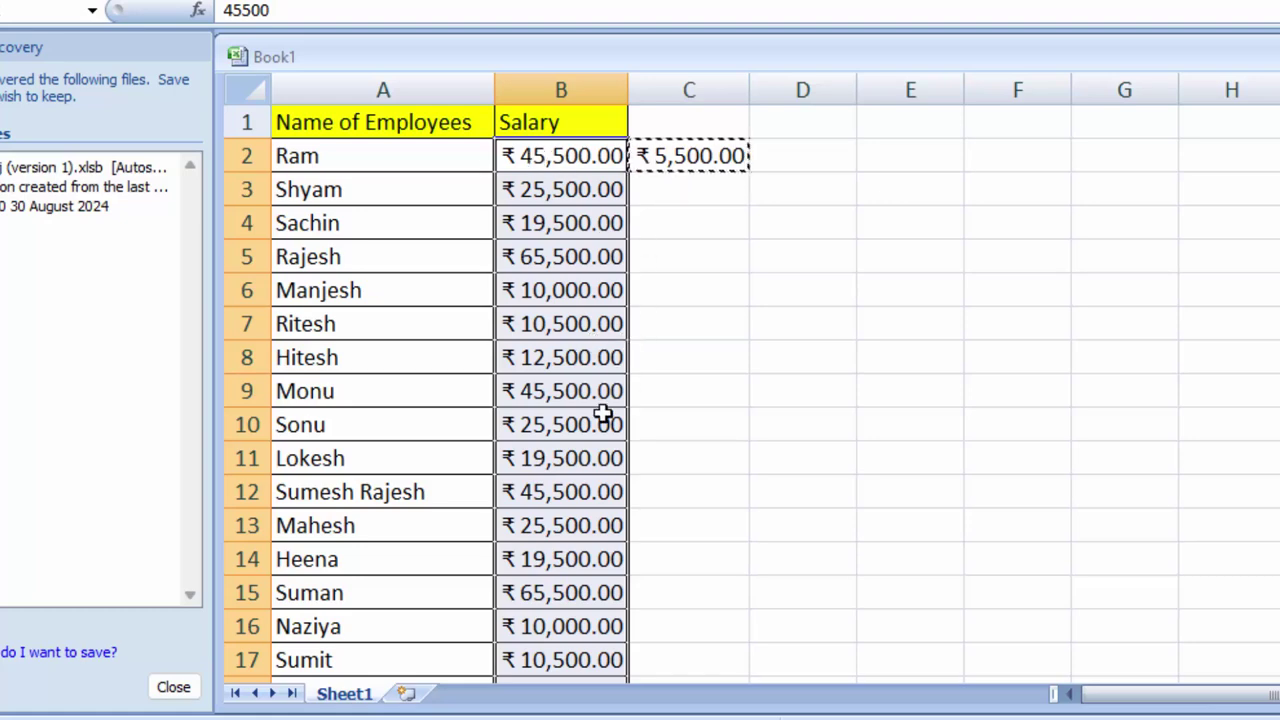
scroll(550, 440, "down", 1)
scroll(550, 440, "down", 3)
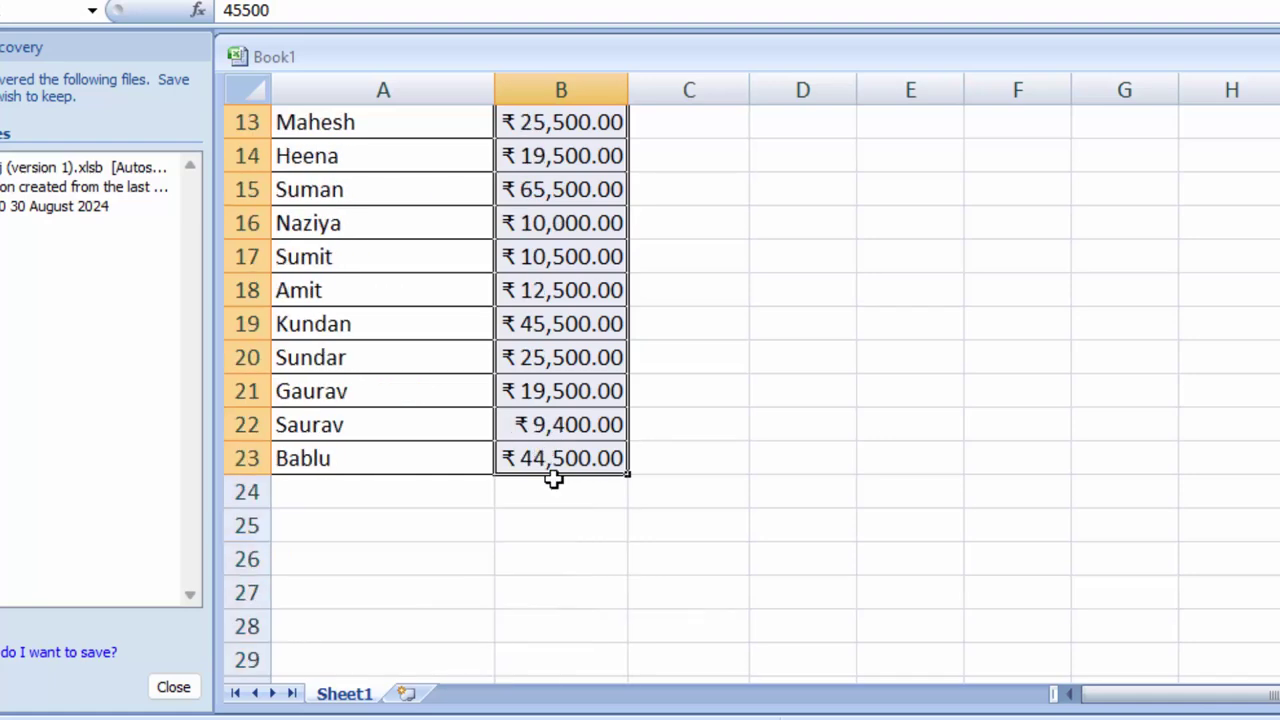
scroll(555, 470, "up", 4)
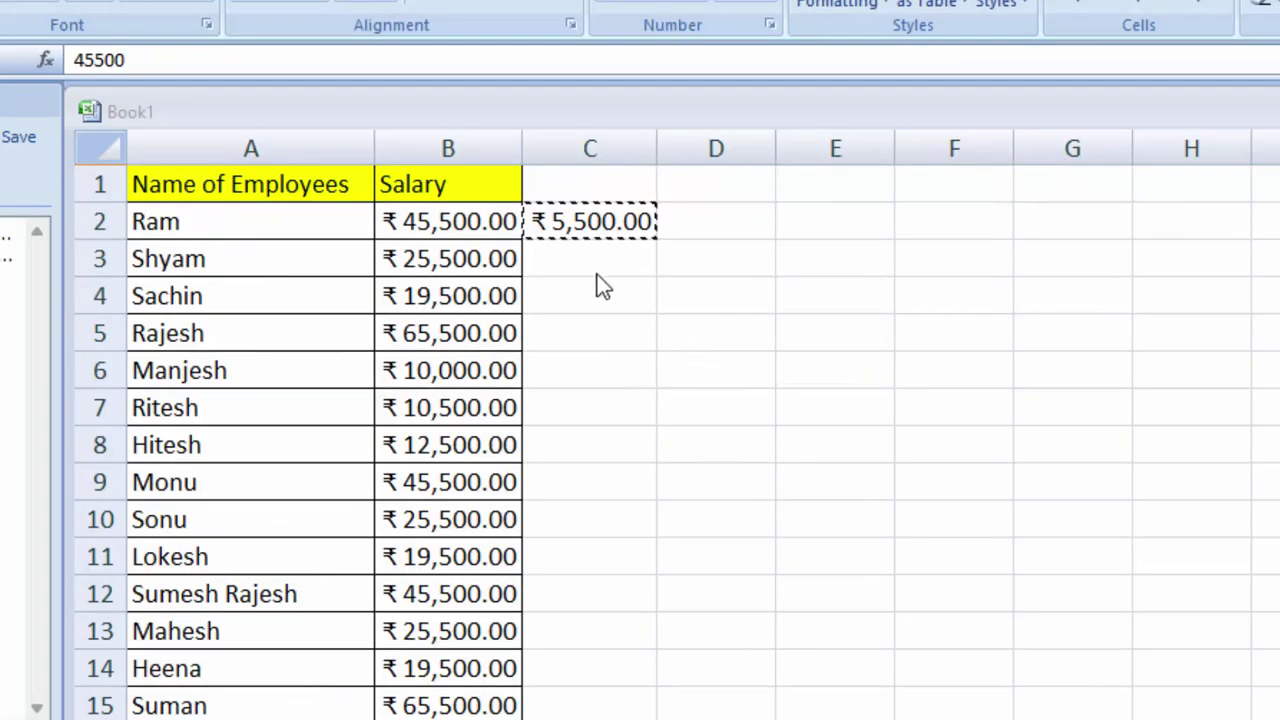
Clear the salary selection, leaving salaries at their original values like ₹ 40,000.00.
left_click(595, 272)
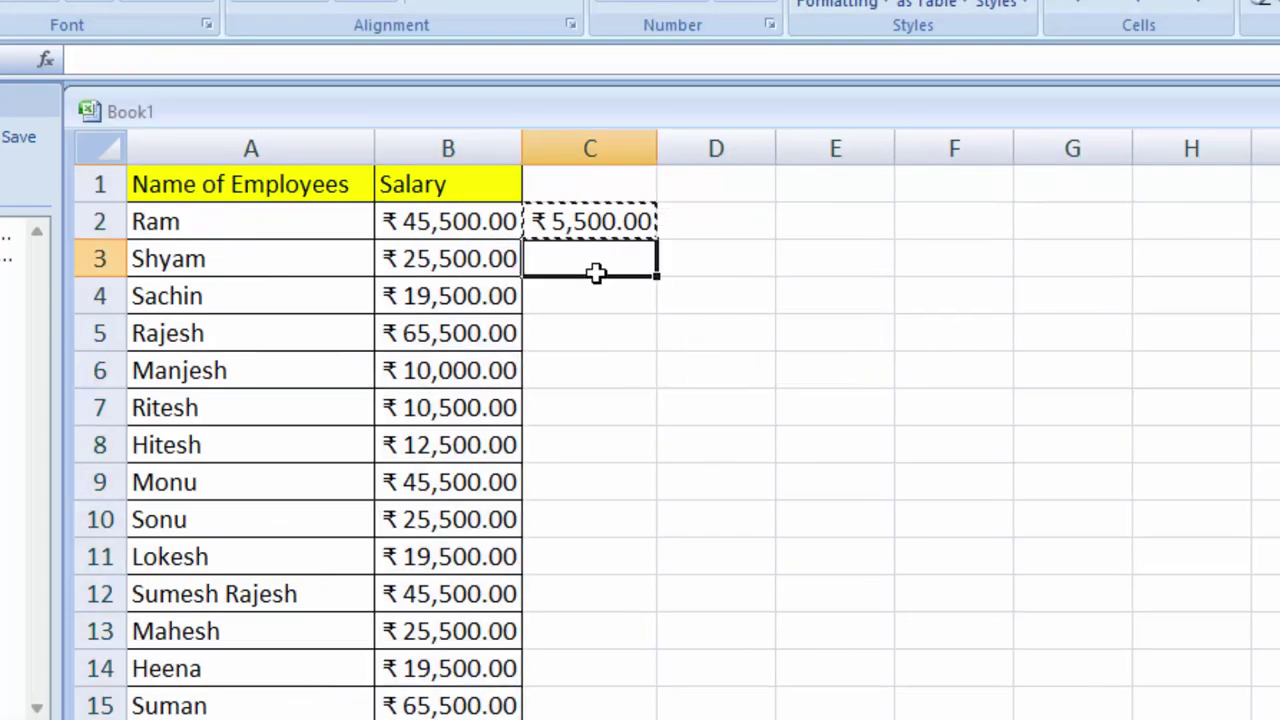
double_click(619, 300)
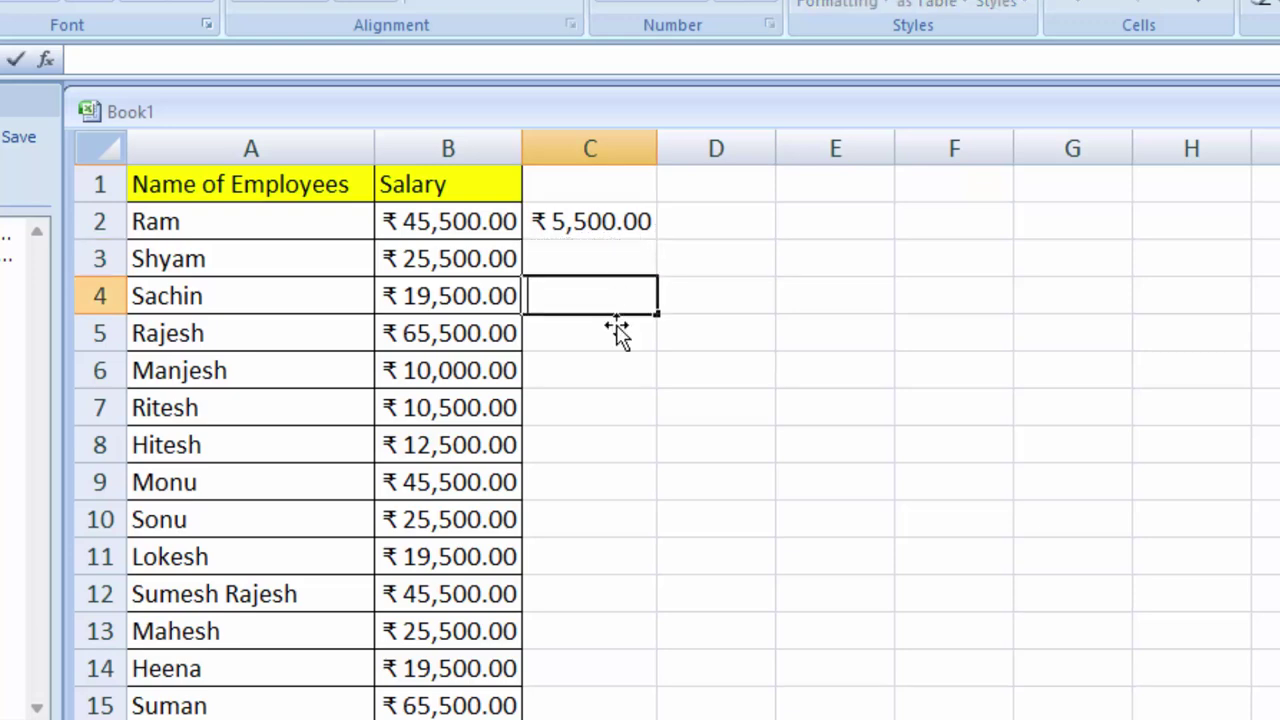
left_click(620, 392)
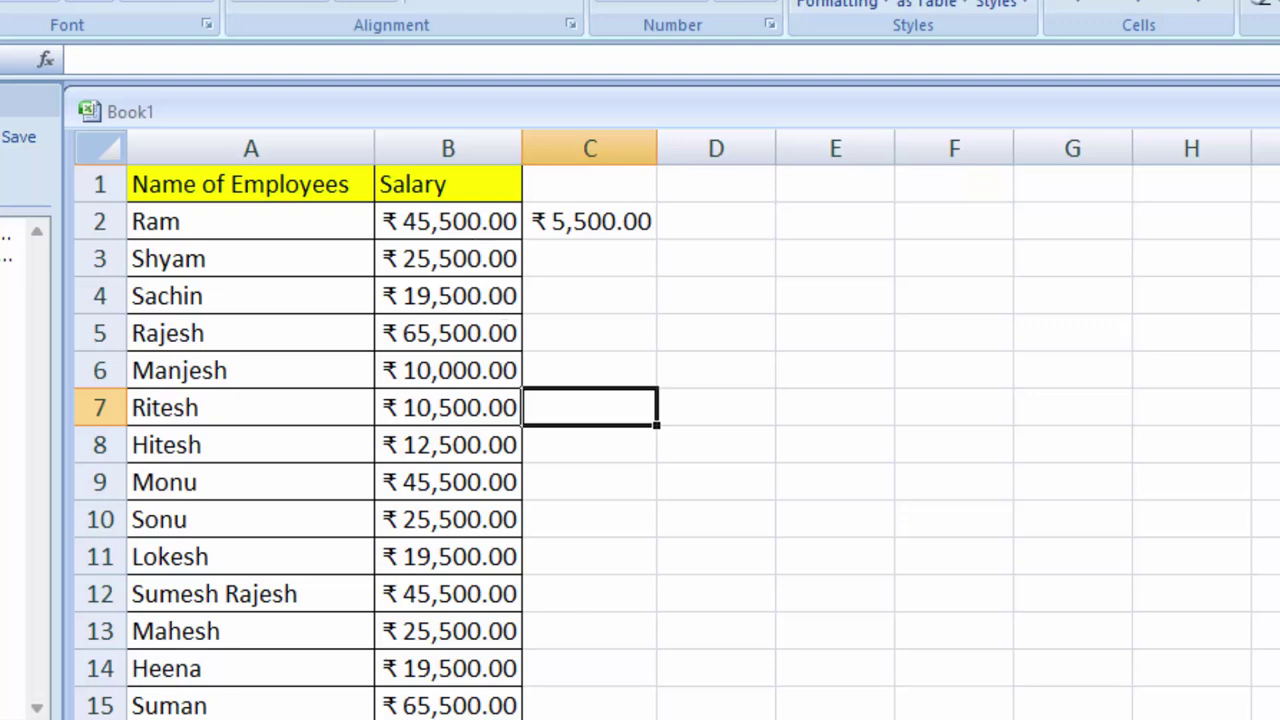
left_click(590, 295)
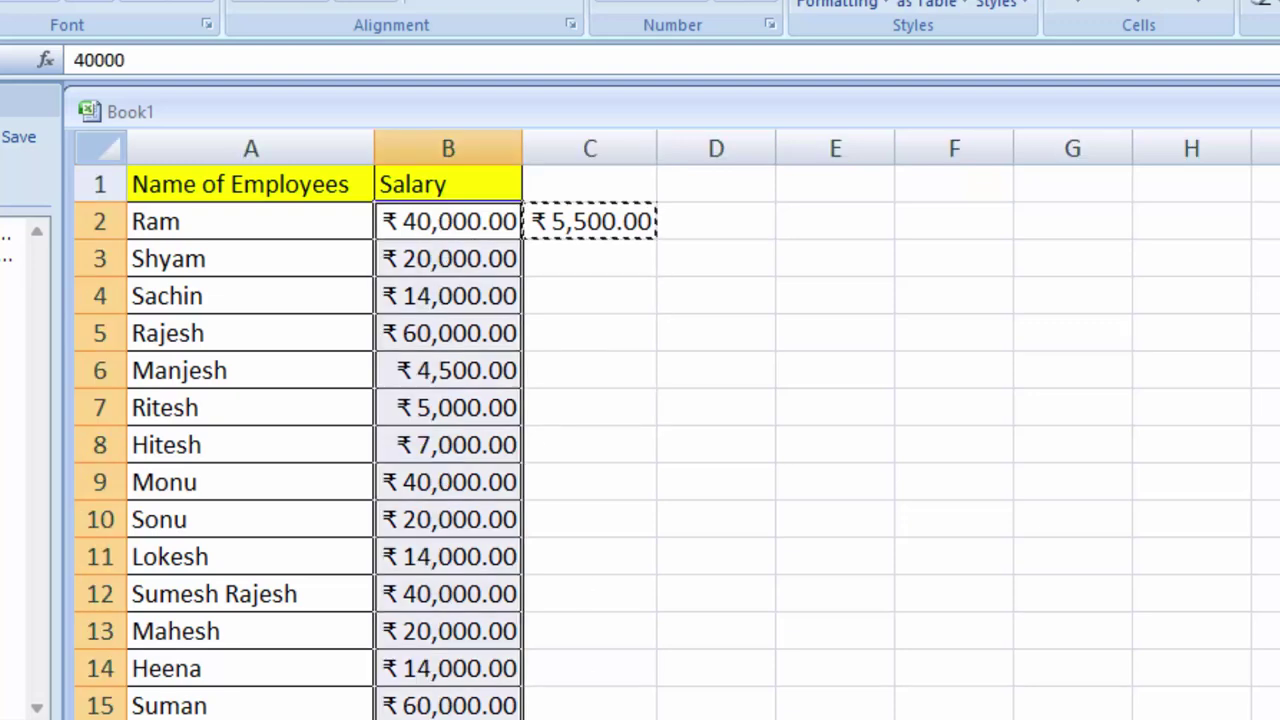
left_click(666, 428)
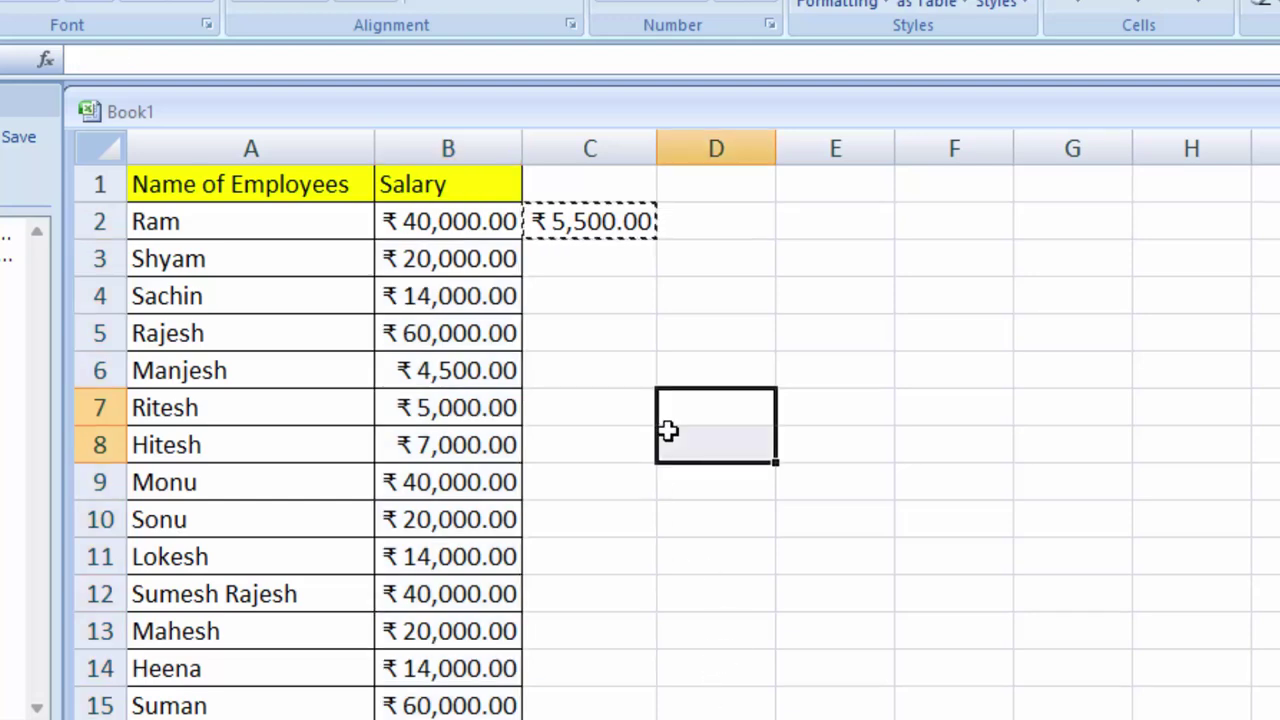
double_click(634, 450)
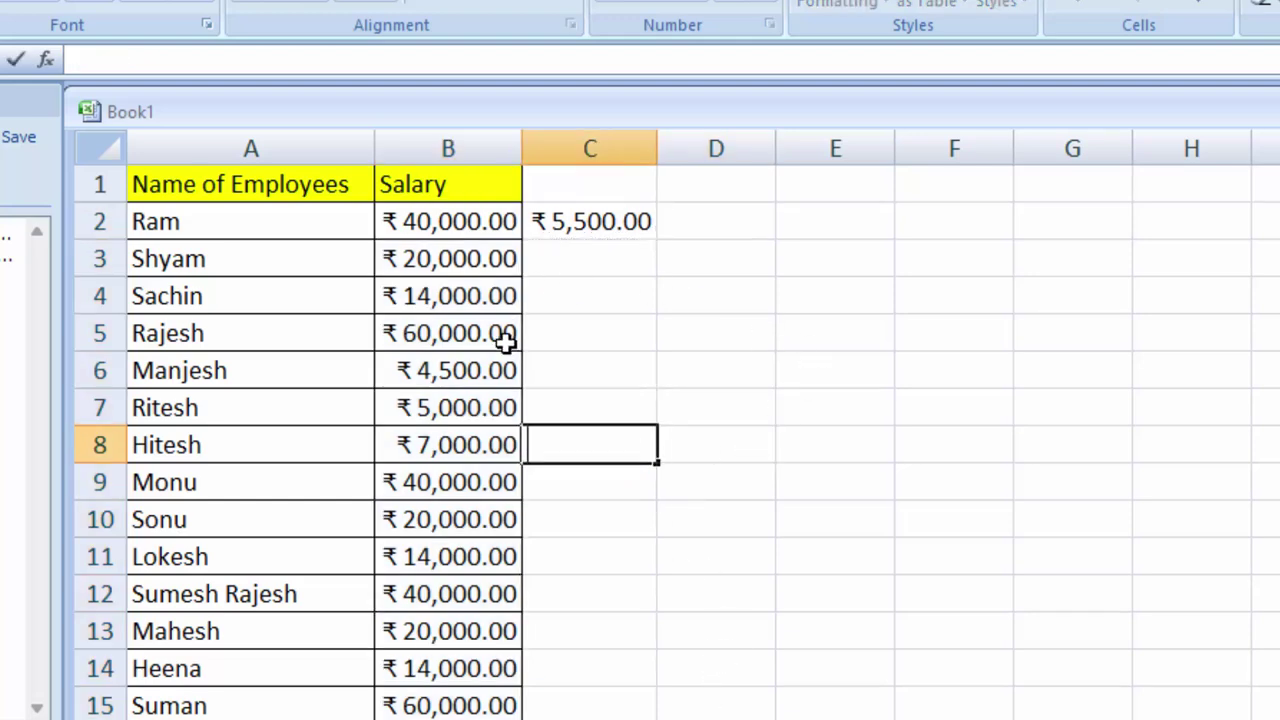
Change the amount in C2 from 5,500 to 1000, shown as ₹ 1,000.00.
left_click(592, 223)
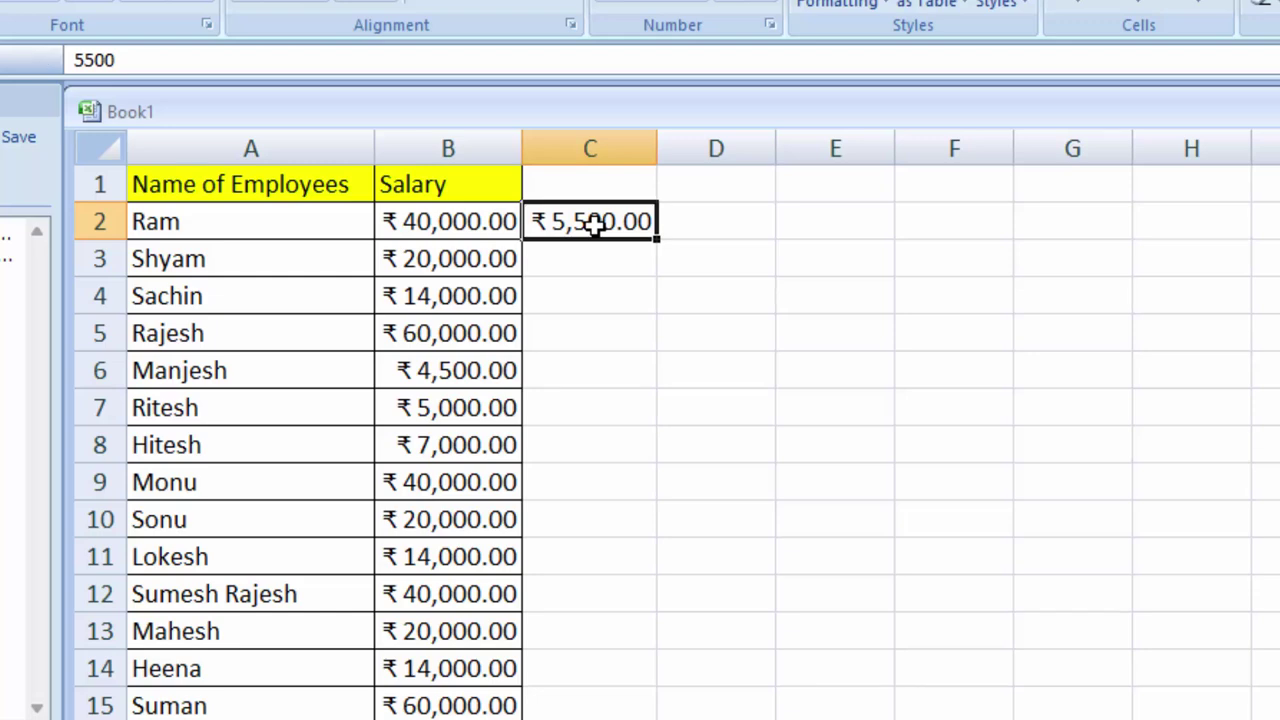
key("BackSpace")
type("00")
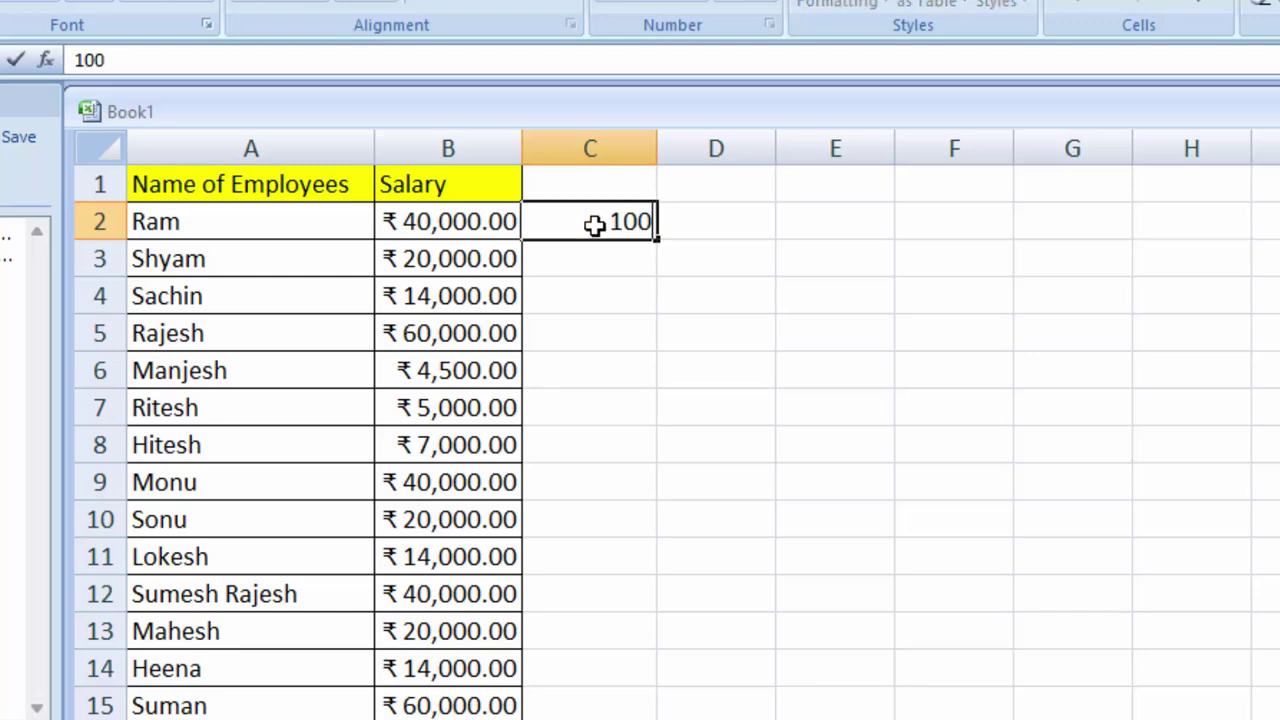
type("0")
left_click(604, 296)
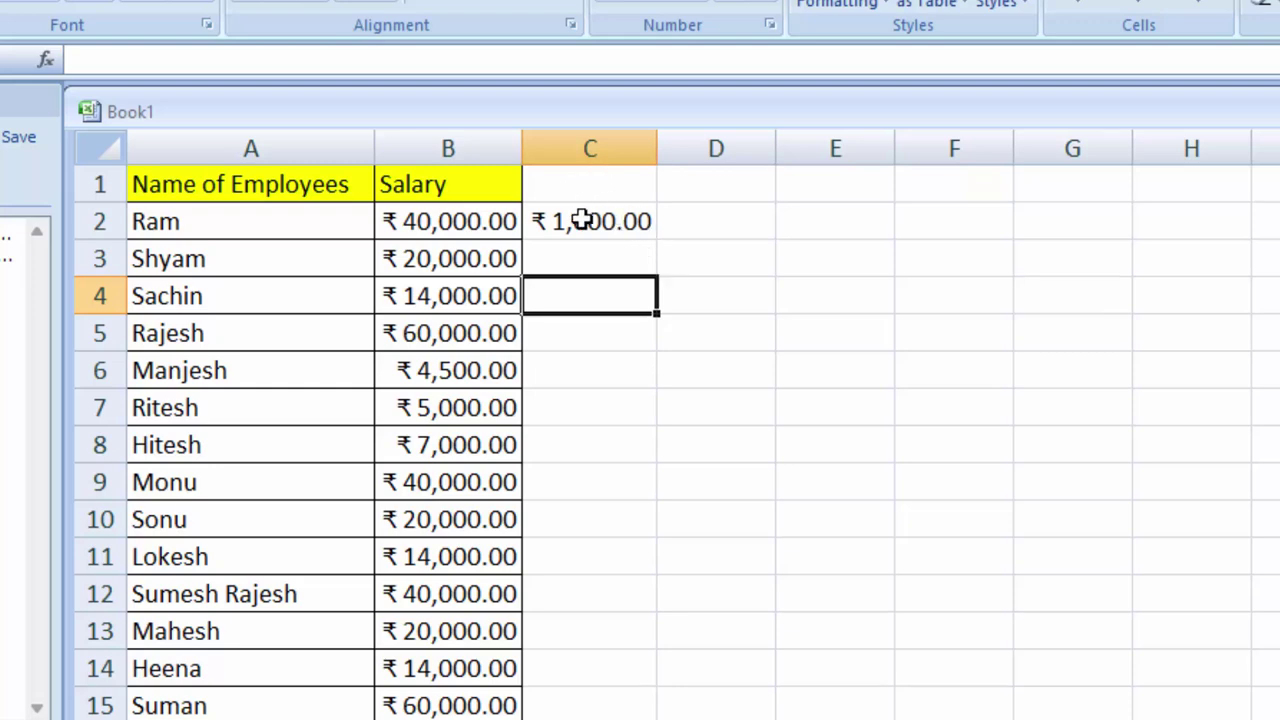
left_click(583, 220)
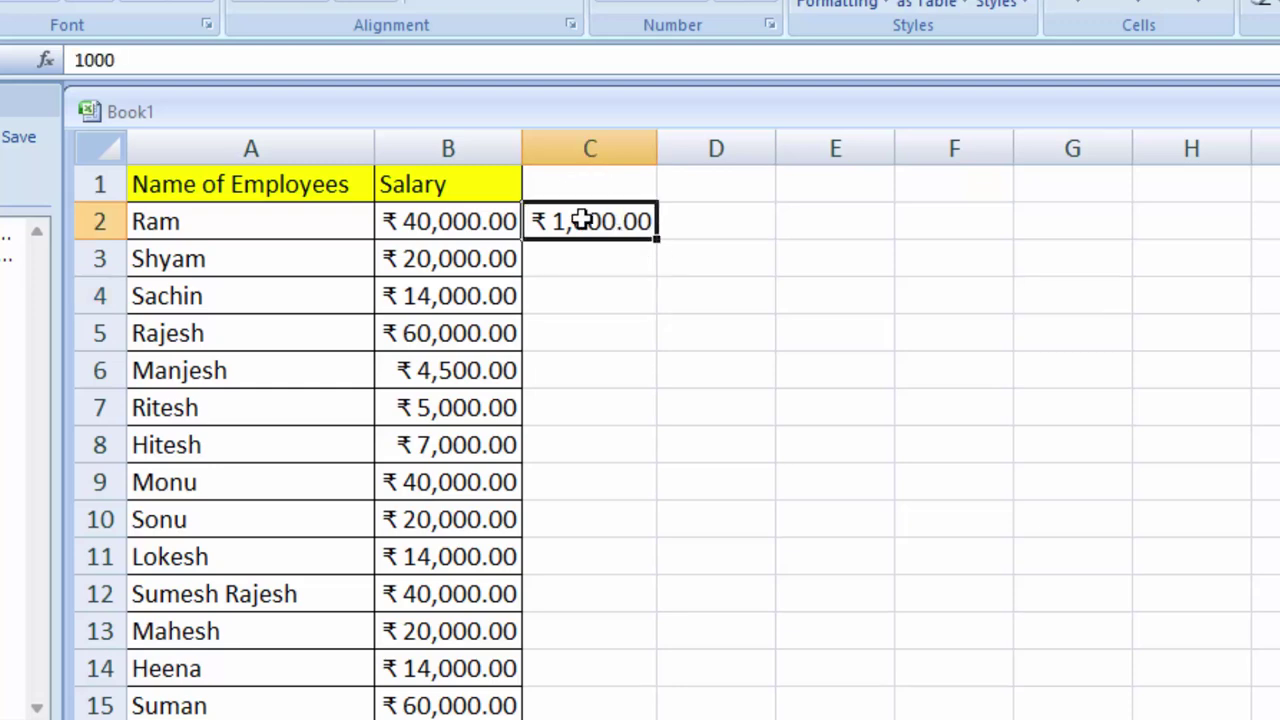
Copy the ₹ 1,000.00 amount in C2 and select salaries B2 through B23.
right_click(583, 220)
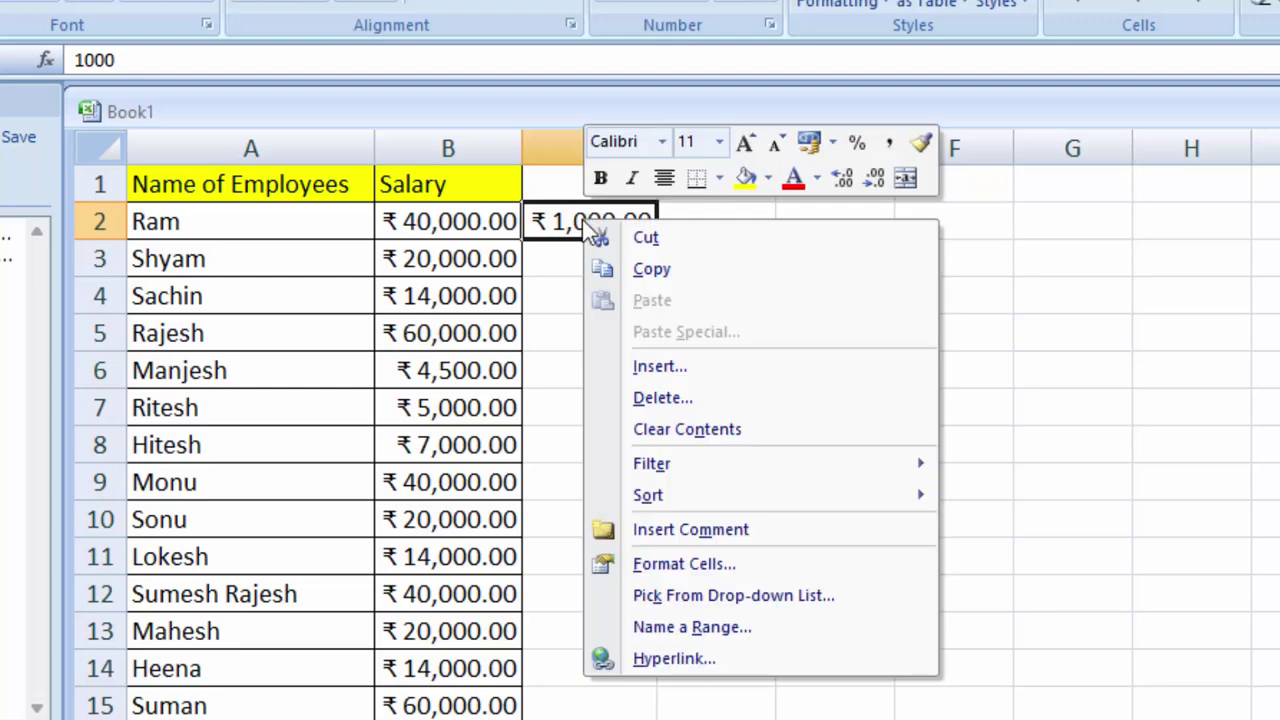
left_click(620, 268)
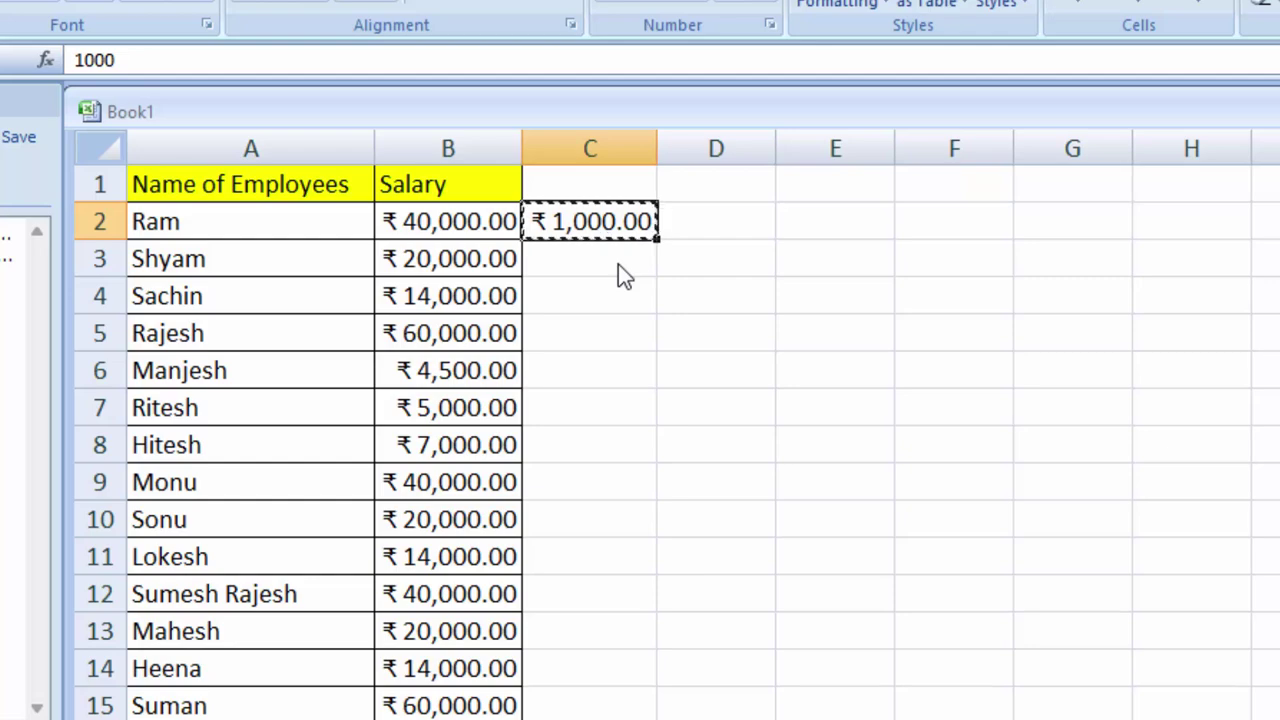
left_click(443, 220)
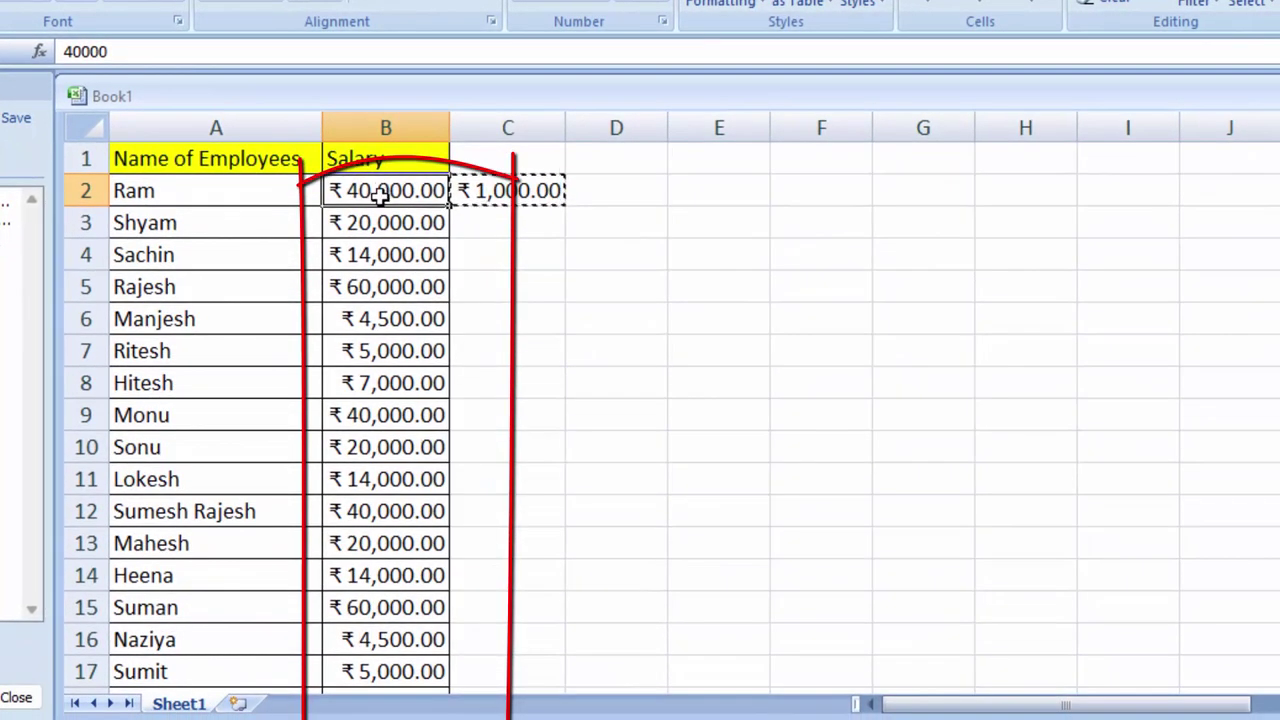
mouse_move(380, 192)
left_mouse_down()
mouse_move(380, 376)
mouse_move(410, 713)
left_mouse_up()
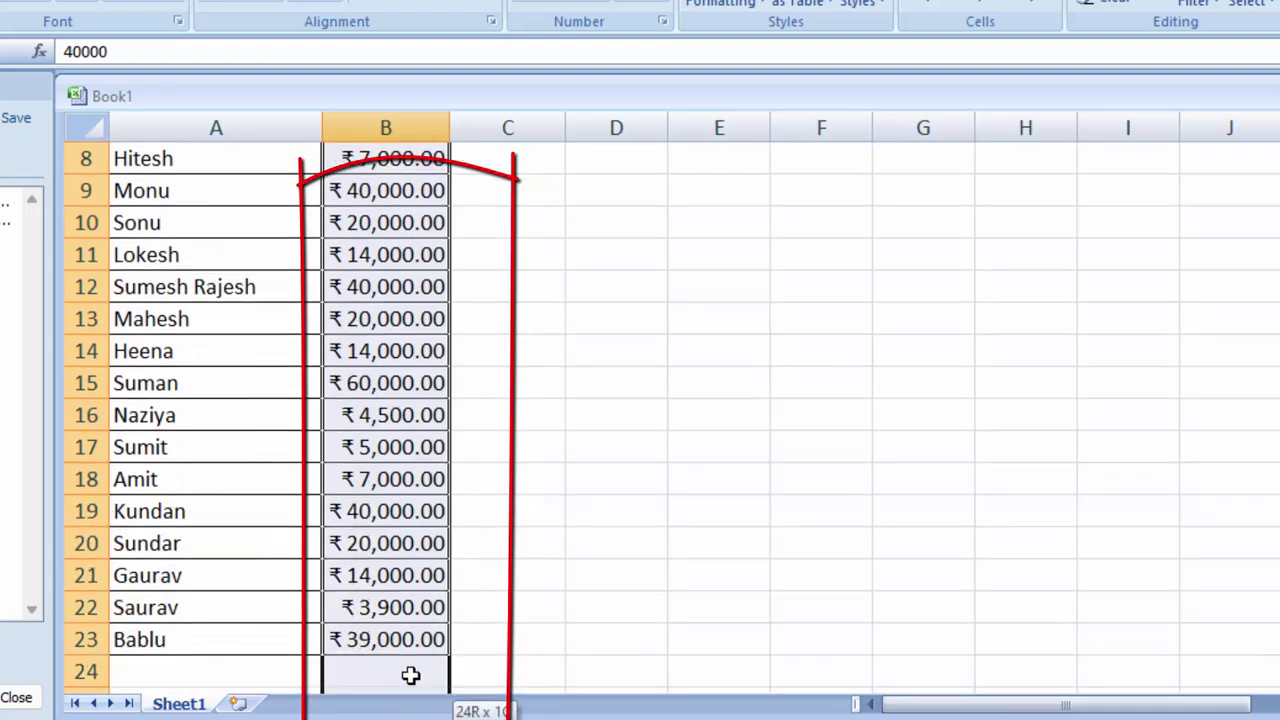
left_click_drag(410, 713, 410, 630)
scroll(440, 390, "up", 2)
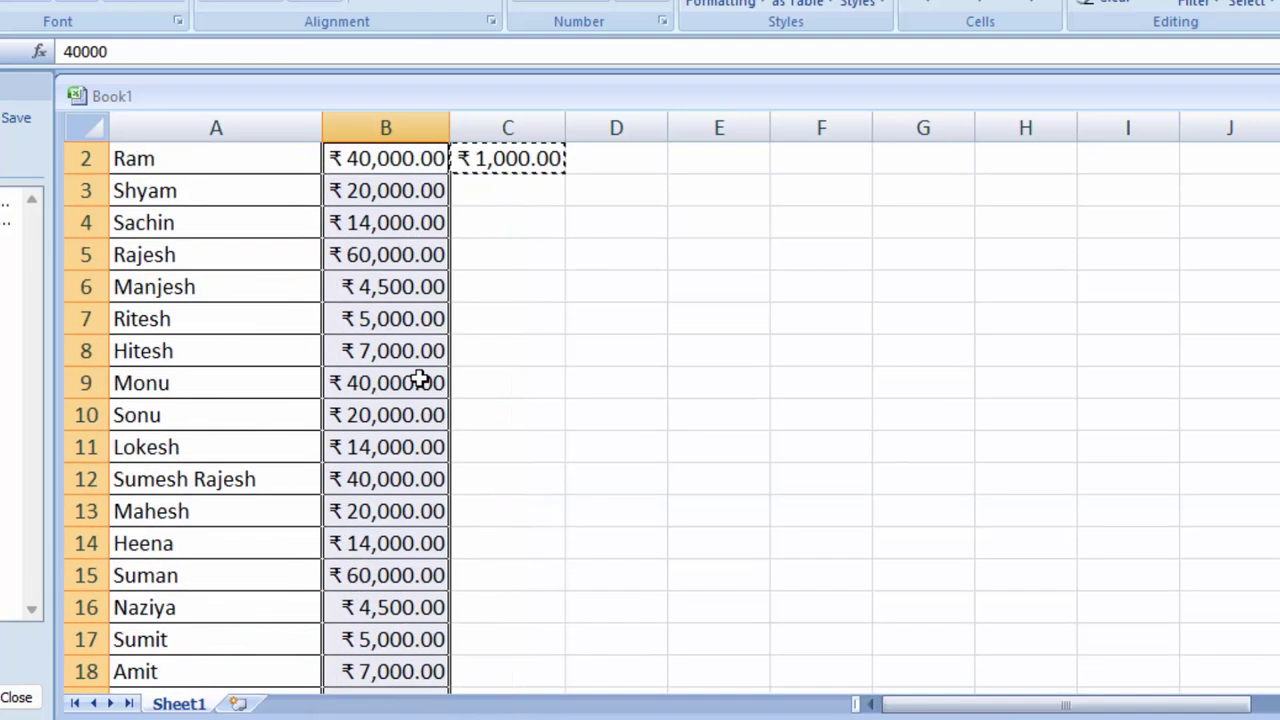
scroll(420, 374, "up", 1)
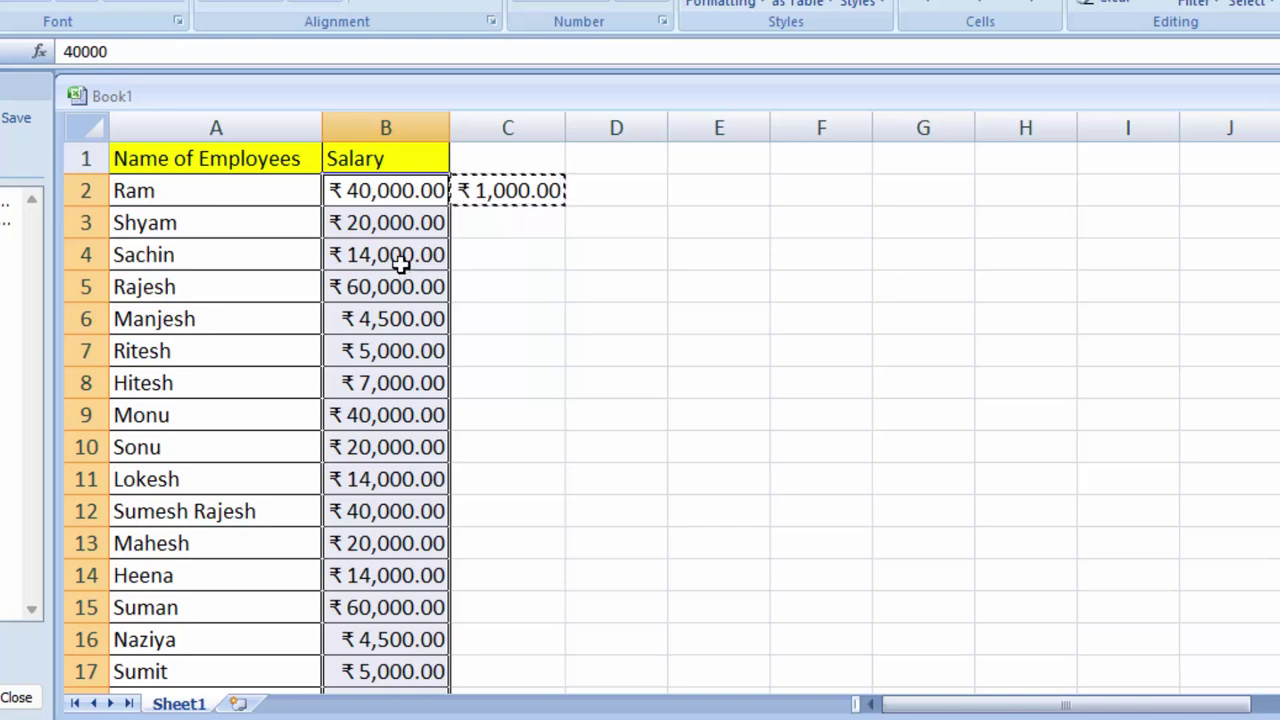
Paste Special the 1,000 with Subtract, lowering B2 to ₹ 39,000.00.
right_click(399, 258)
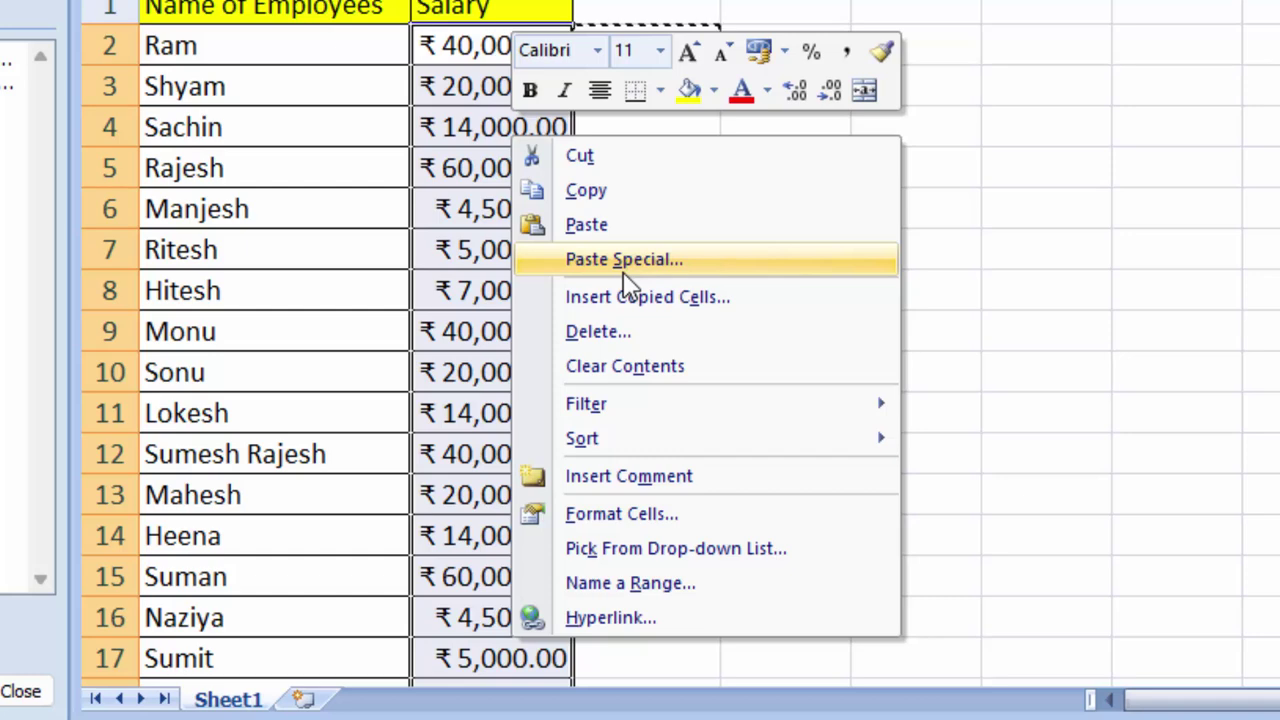
left_click(623, 262)
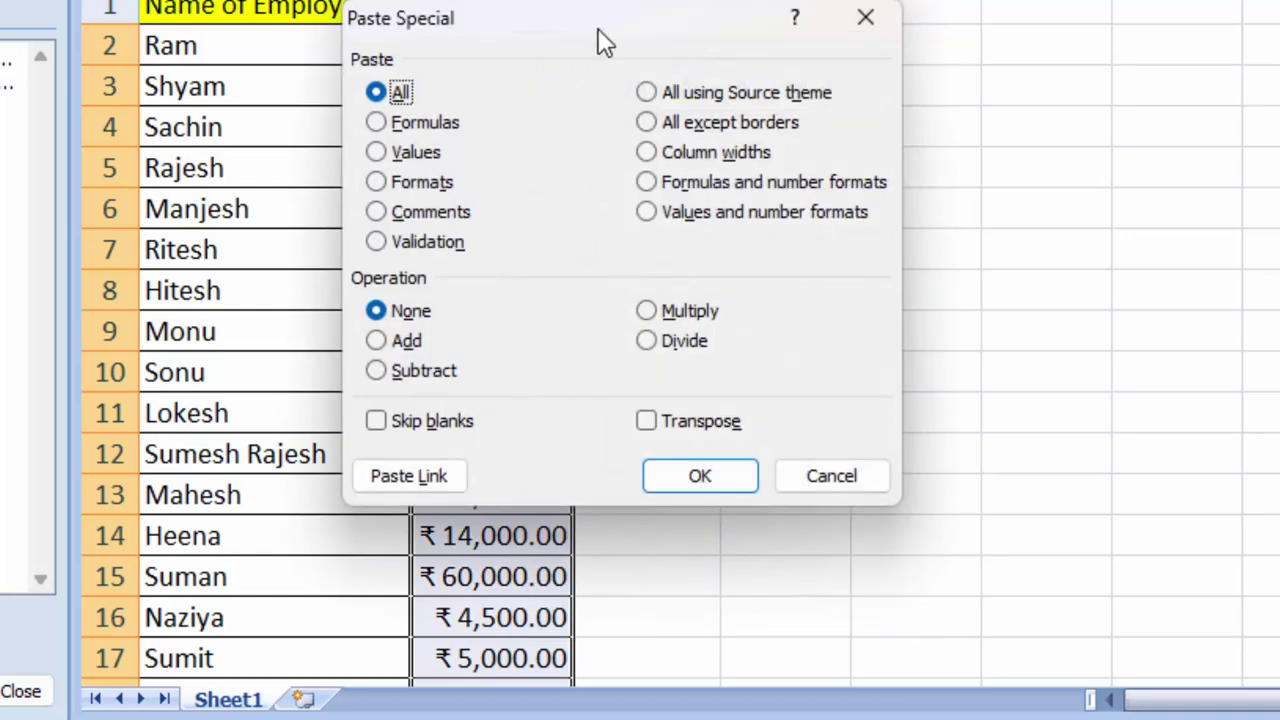
left_click_drag(604, 42, 870, 178)
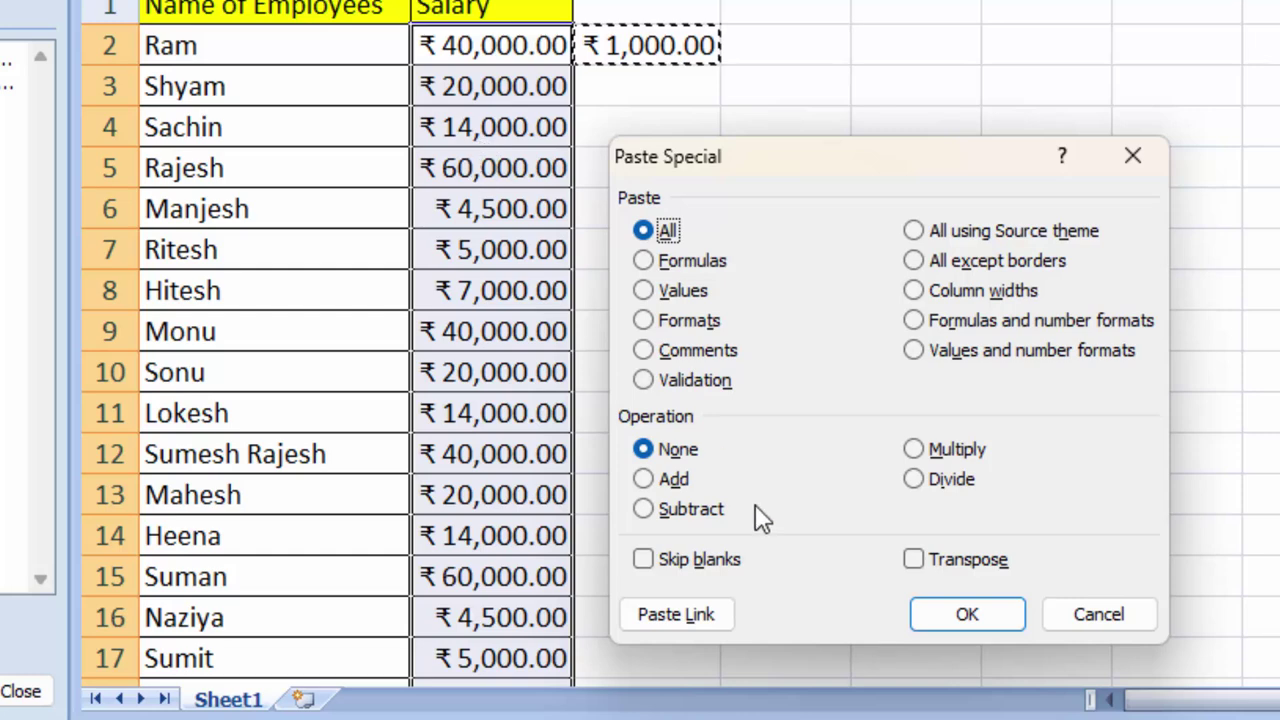
left_click(645, 510)
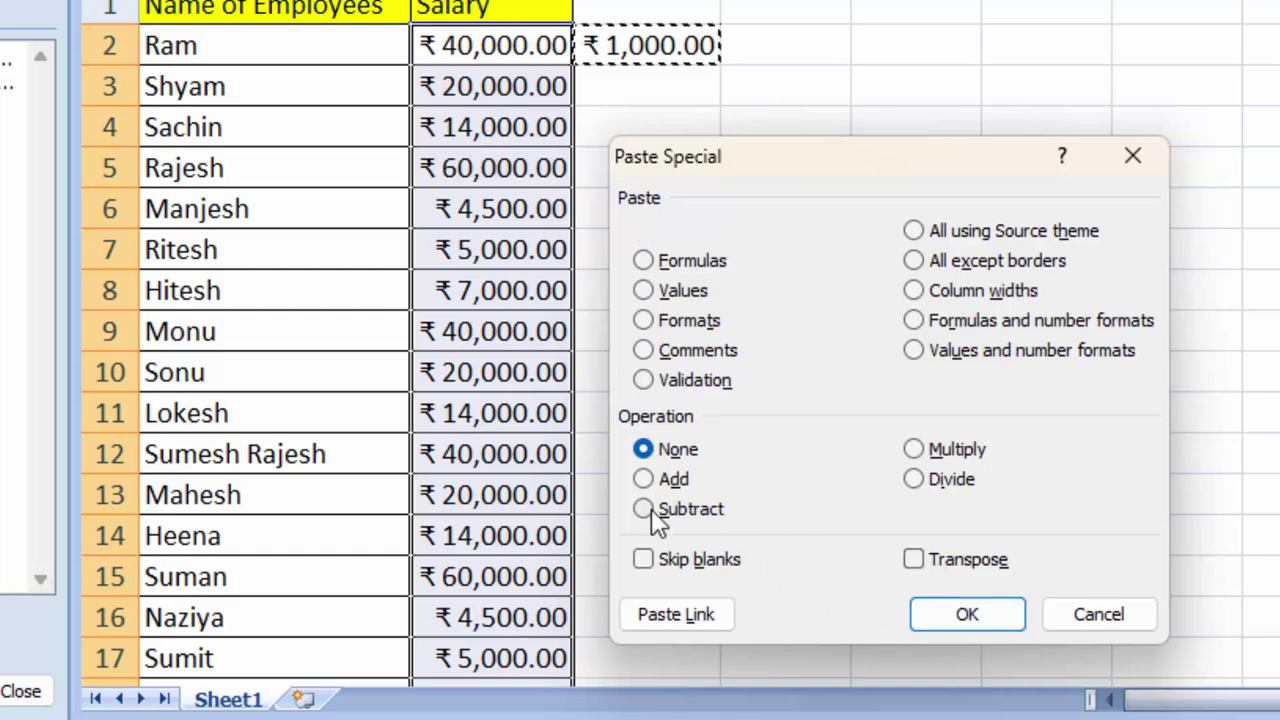
left_click(971, 611)
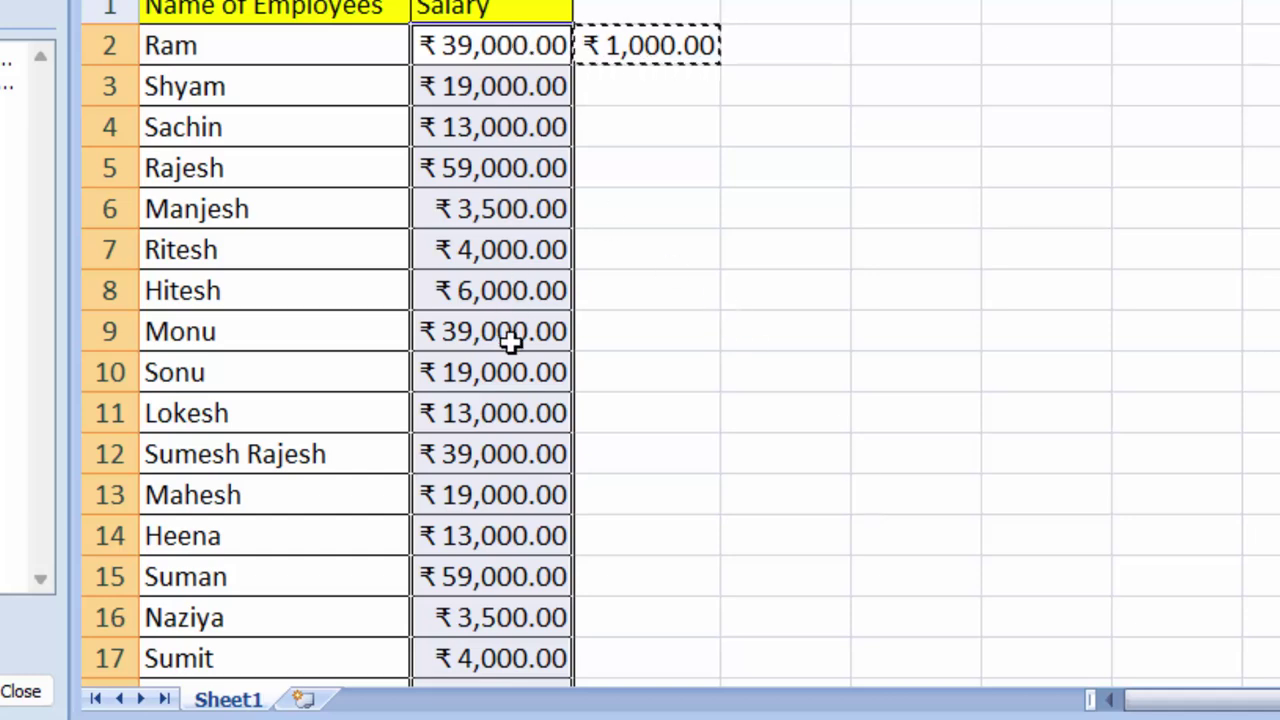
scroll(512, 370, "down", 1)
scroll(514, 392, "down", 1)
scroll(511, 415, "down", 1)
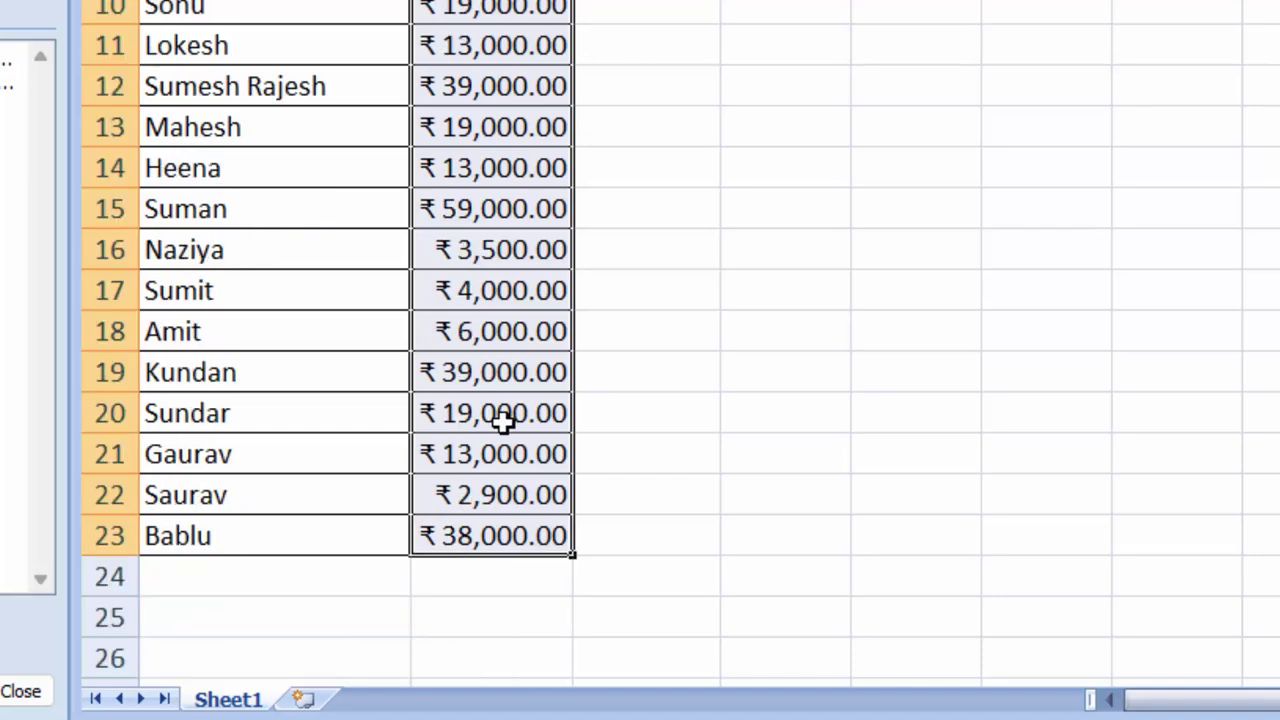
scroll(503, 420, "up", 1)
scroll(503, 420, "up", 2)
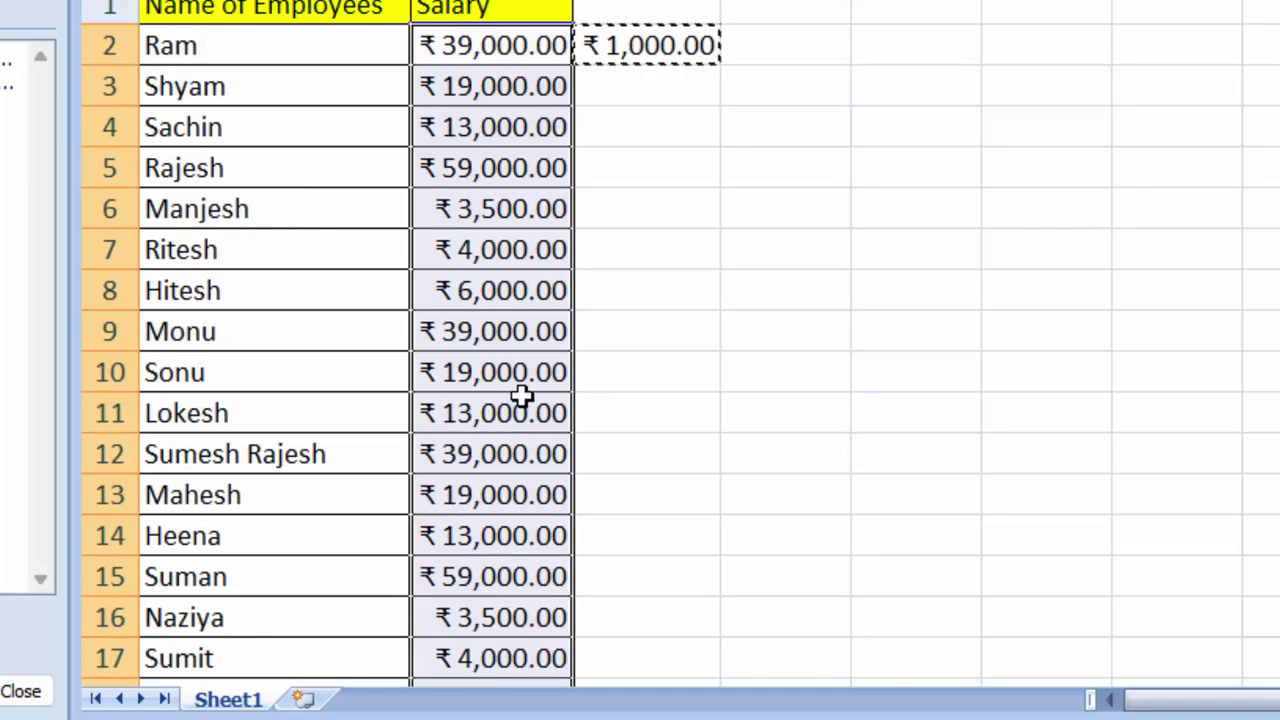